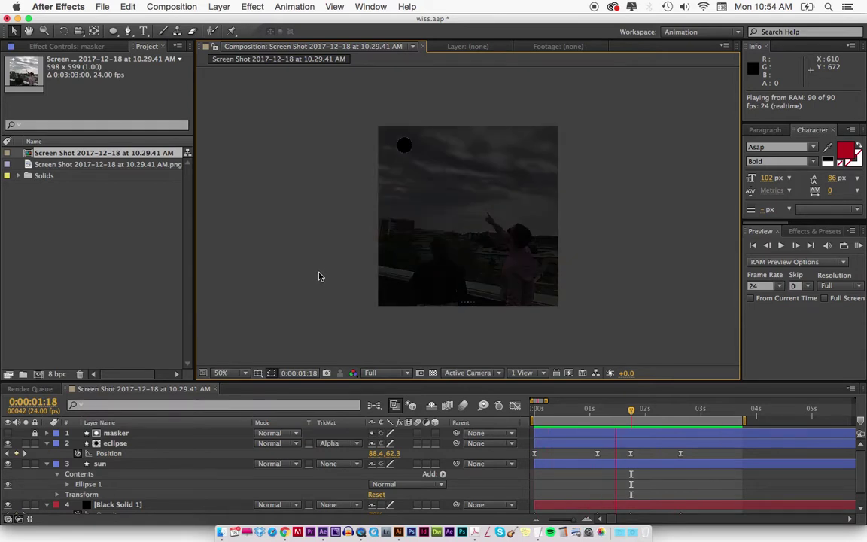
key(space)
key(super+Tab)
key(super+Tab)
click(351, 281)
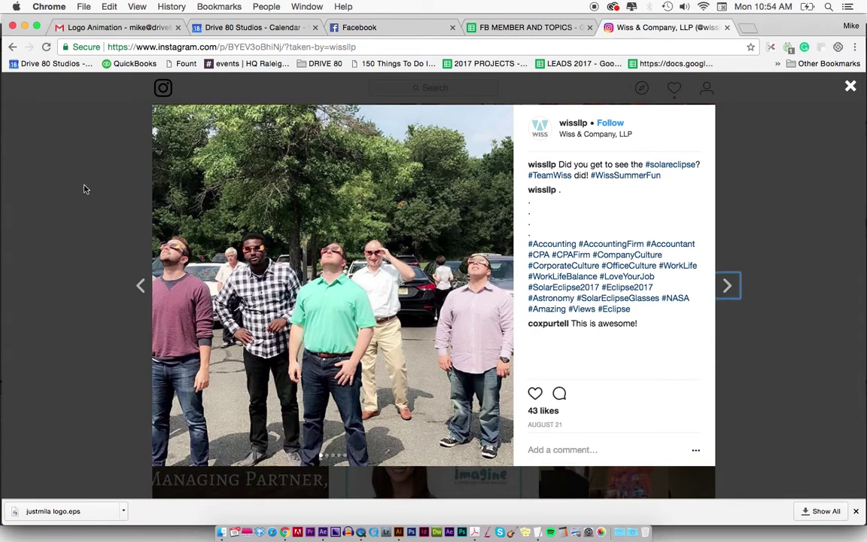
click(82, 191)
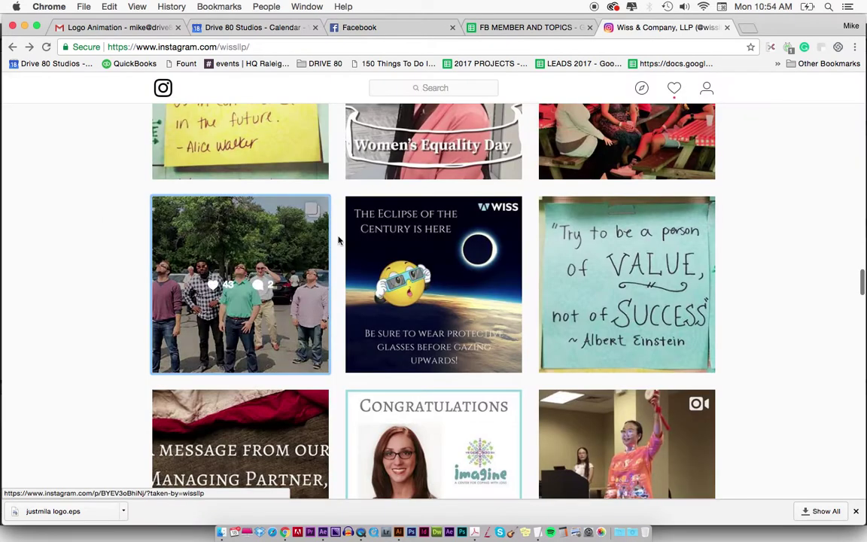
click(226, 234)
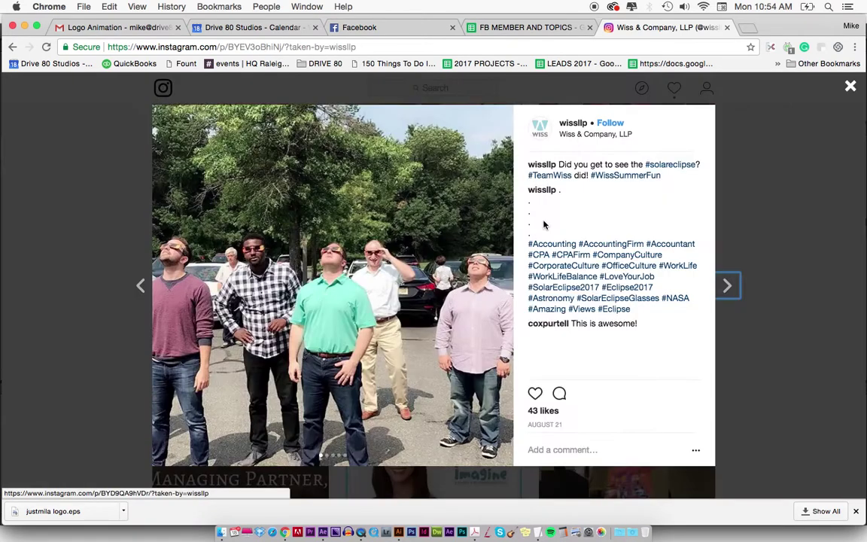
- Look through the post's photos, return to the rooftop shot of the man pointing at the sky, and close the post
click(499, 285)
double_click(499, 285)
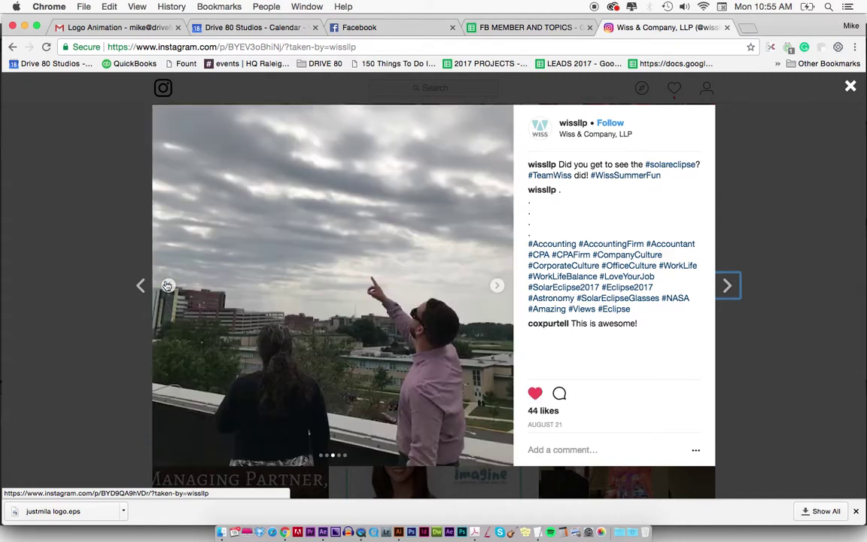
click(497, 288)
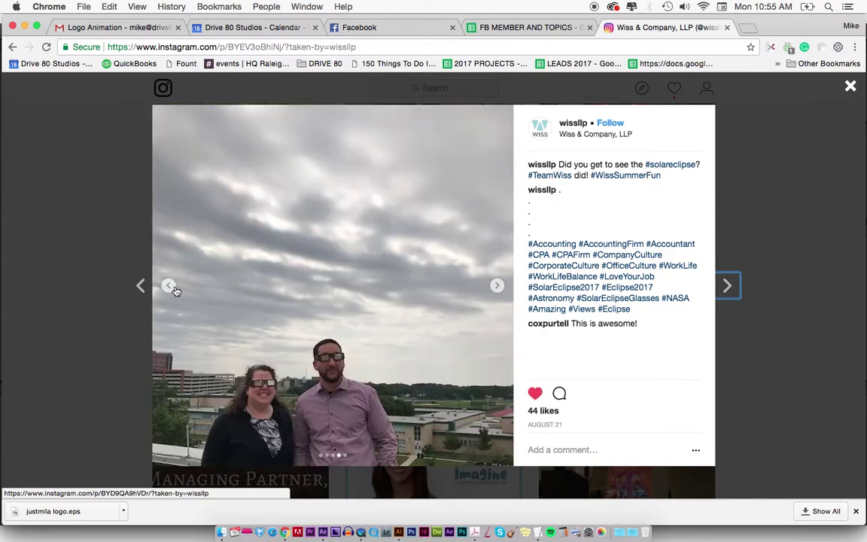
click(172, 287)
click(89, 196)
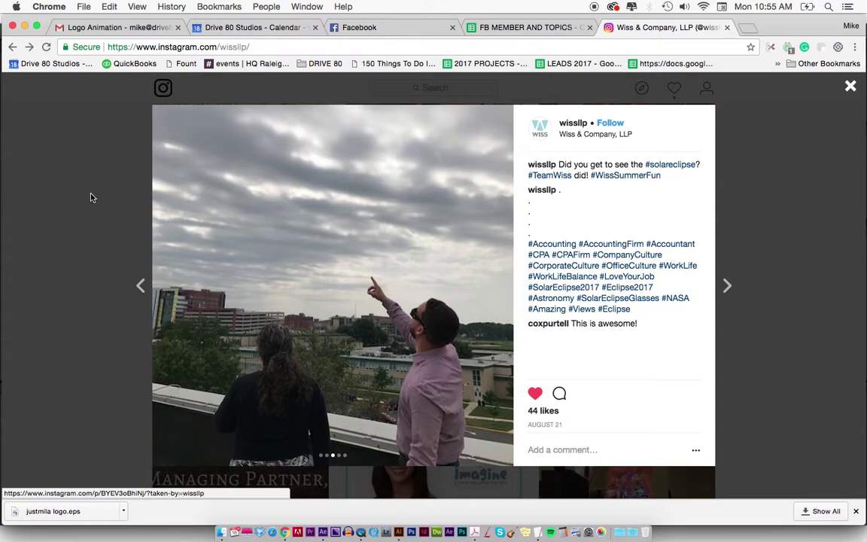
key(super+Tab)
key(super+shift+Tab)
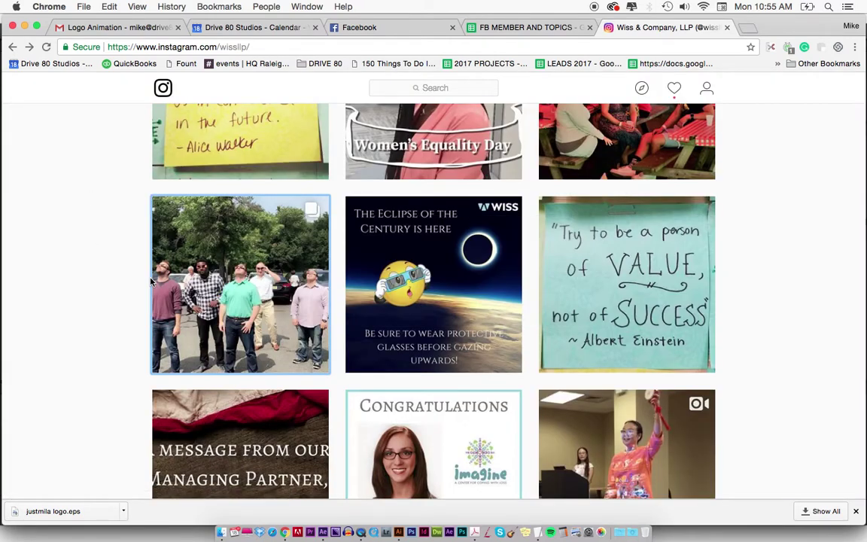
scroll(150, 280, up, 10)
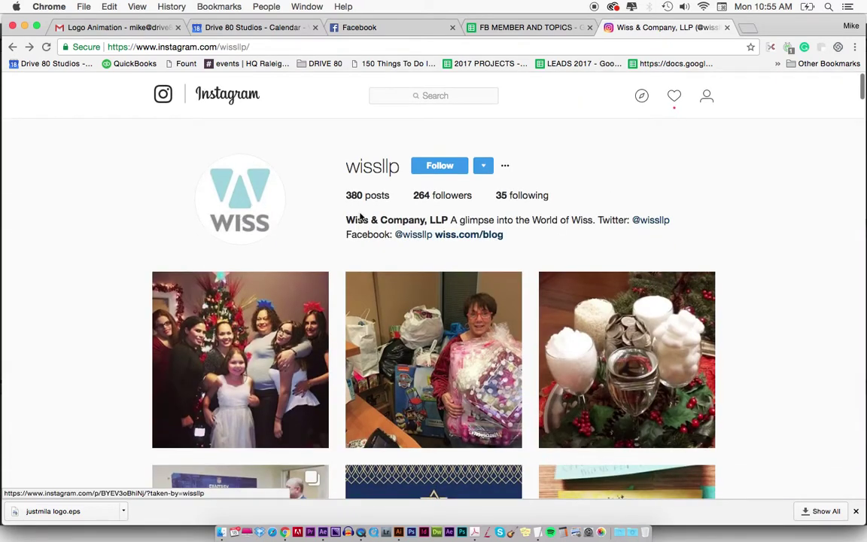
scroll(749, 263, down, 8)
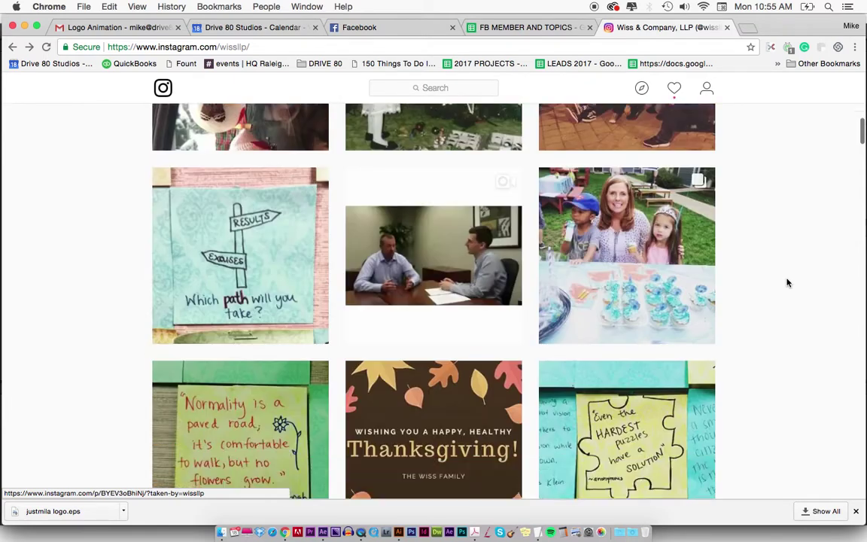
scroll(776, 183, down, 15)
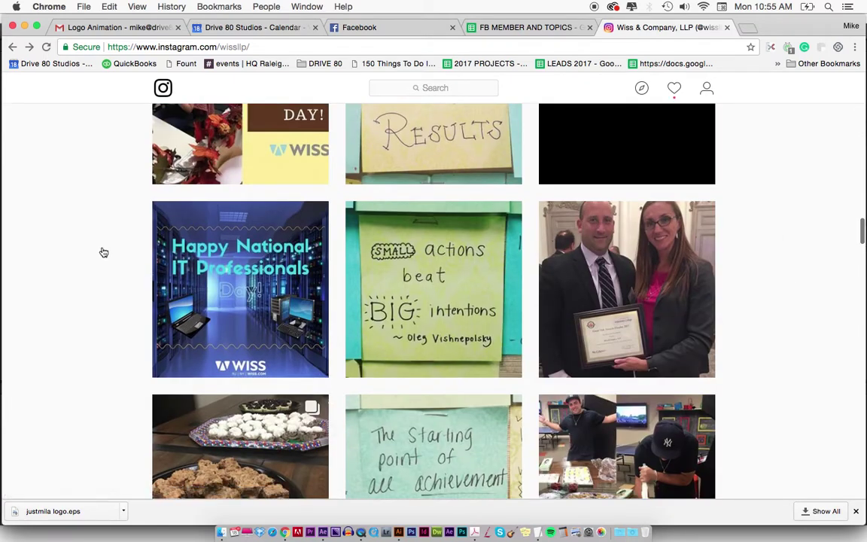
- Switch to After Effects, return to the first frame and delete every layer from masker down to Black Solid 1, leaving only the photo
key(super+Tab)
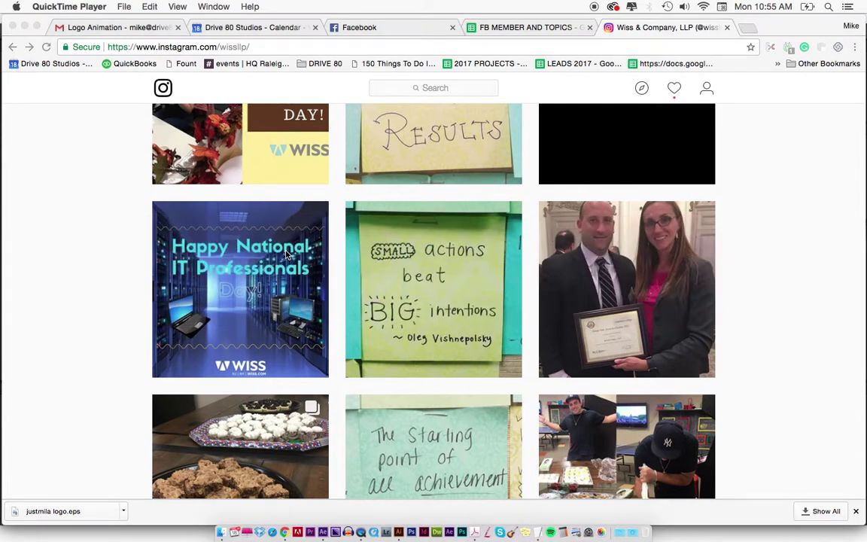
key(super+Tab)
key(Tab)
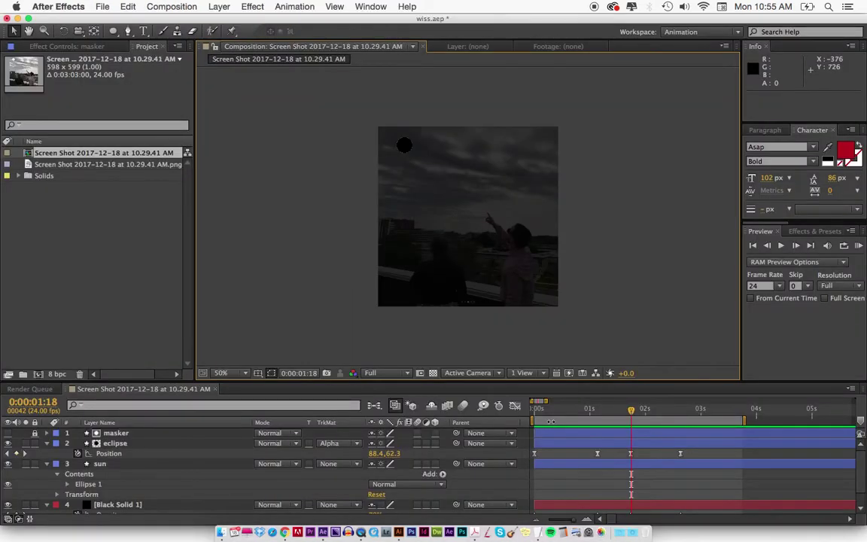
click(531, 412)
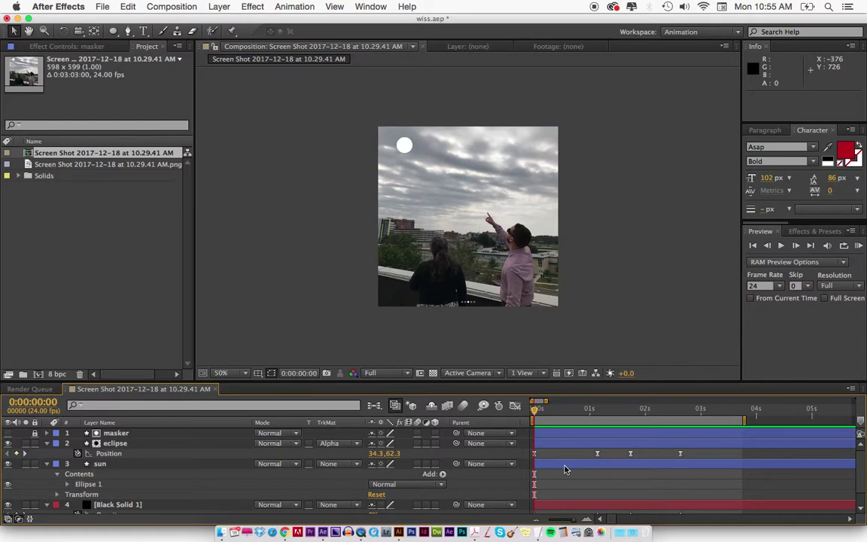
scroll(565, 469, down, 2)
click(553, 494)
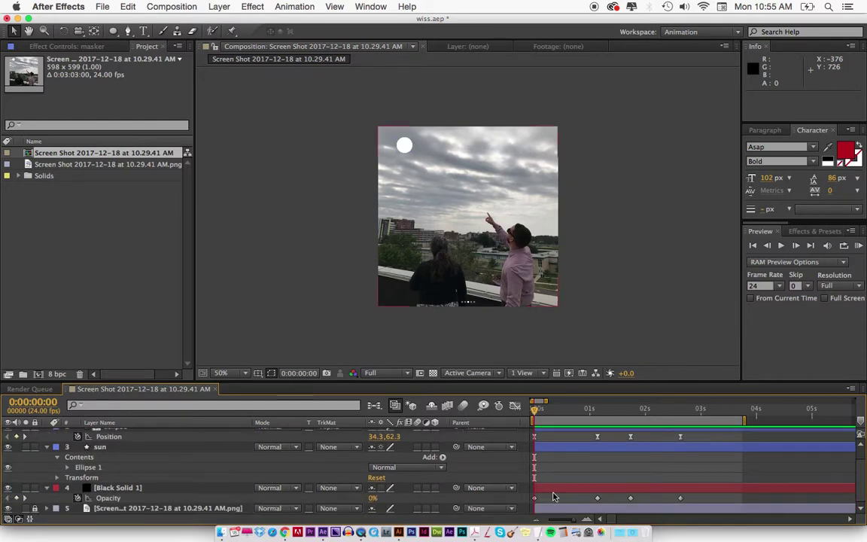
click(561, 487)
scroll(559, 489, up, 1)
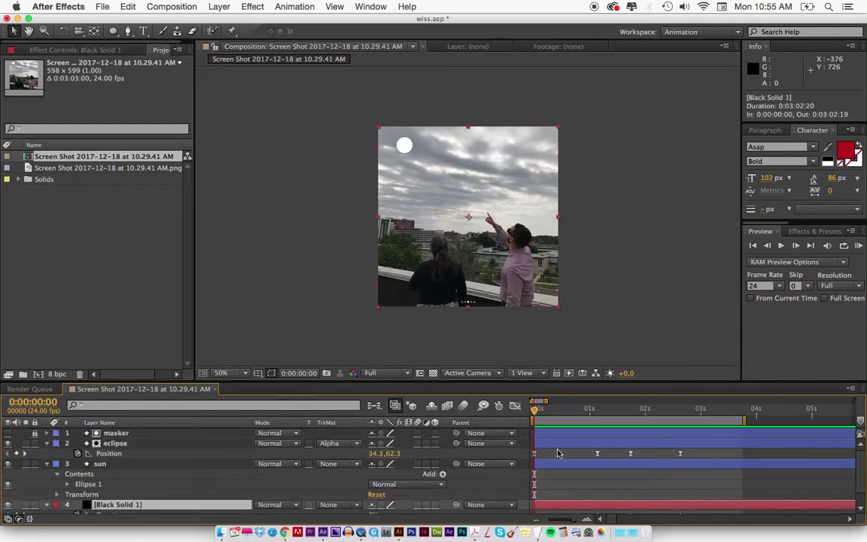
click(556, 433)
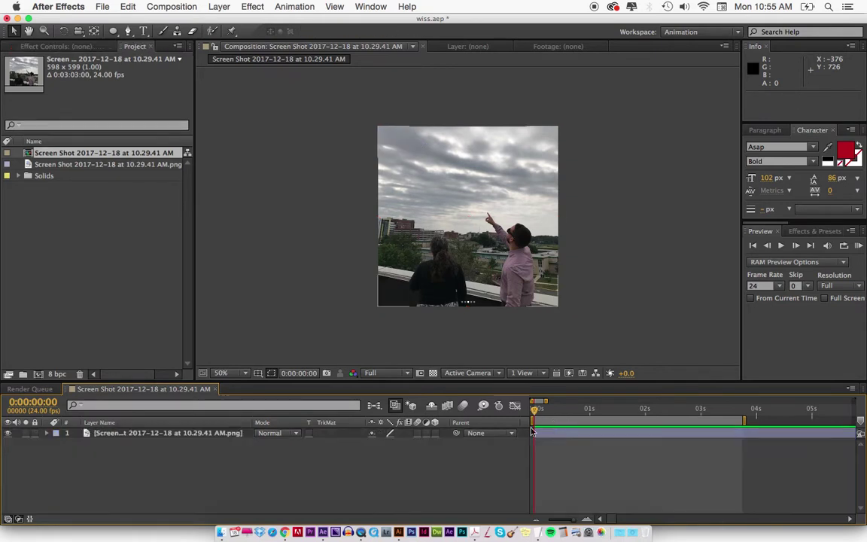
- Lock the screenshot photo layer
click(427, 275)
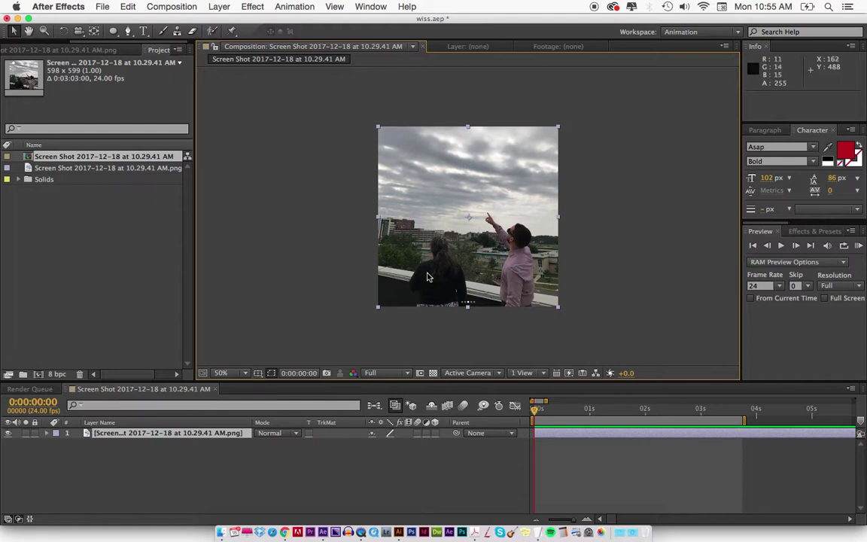
scroll(428, 277, up, 1)
scroll(427, 277, down, 1)
scroll(428, 277, up, 1)
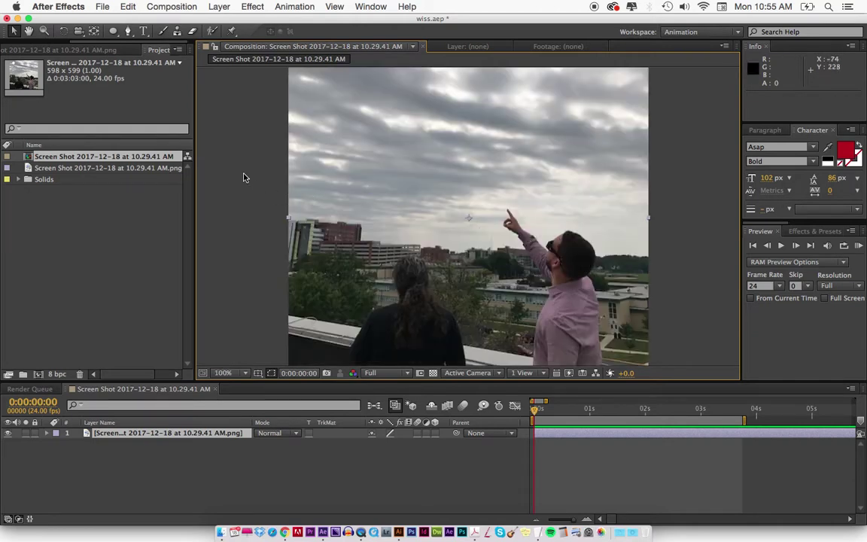
key(comma)
click(329, 203)
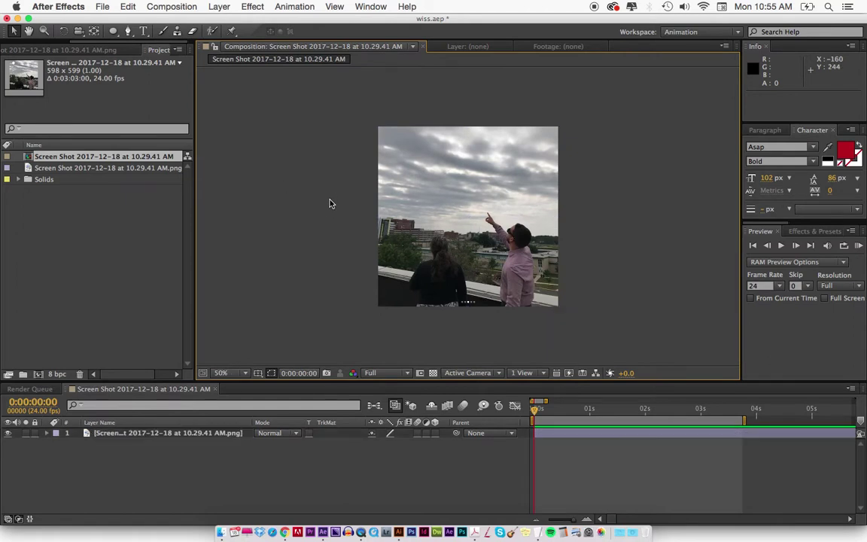
click(190, 435)
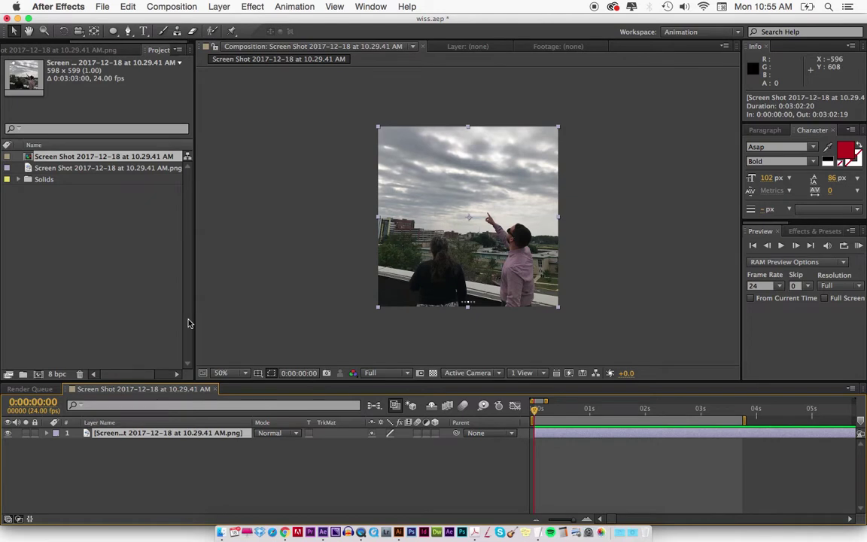
key(super+l)
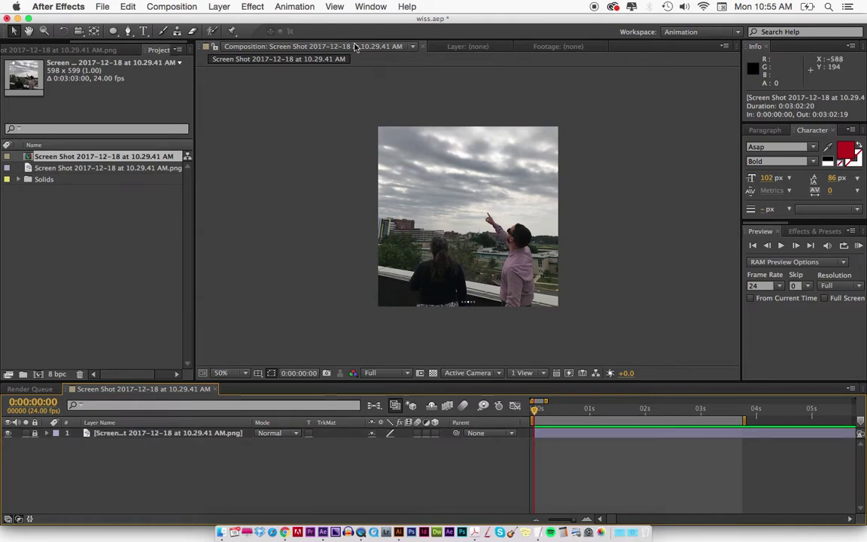
- Add a composition-sized ellipse shape layer and reduce its Ellipse Path size to about 64 by 64
click(110, 30)
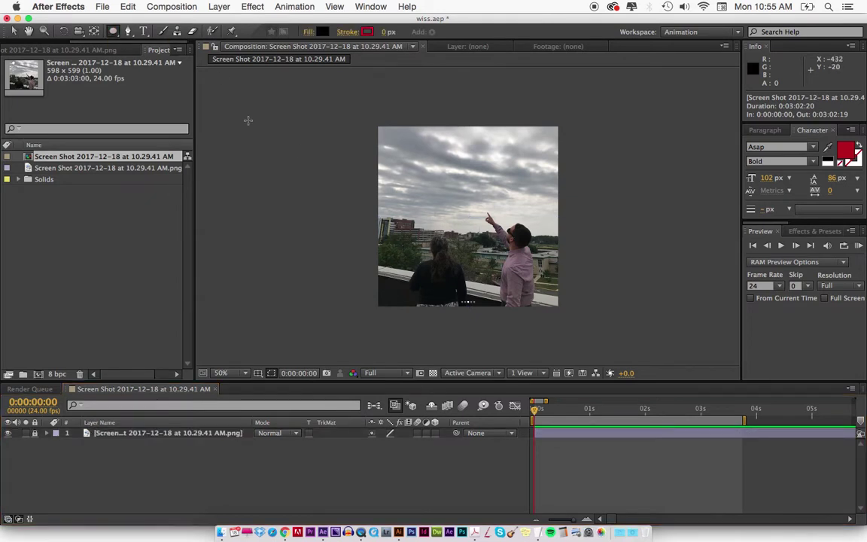
double_click(113, 33)
key(v)
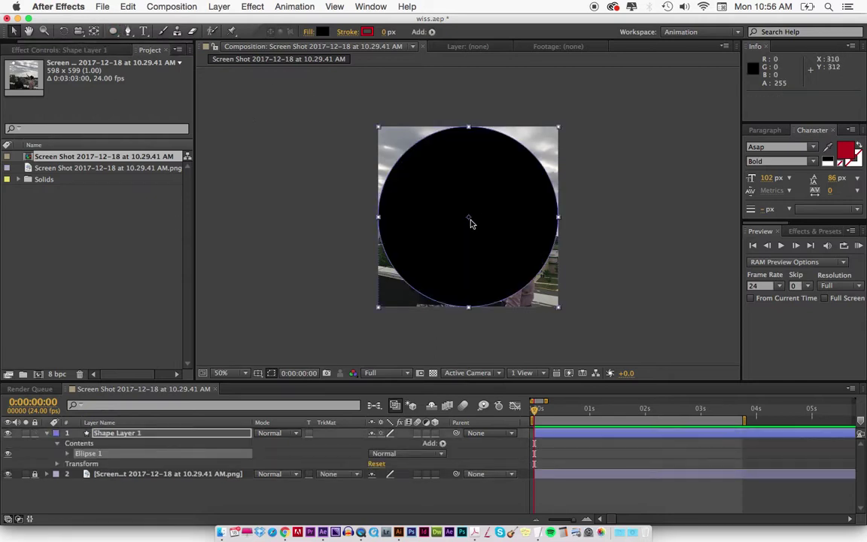
click(58, 444)
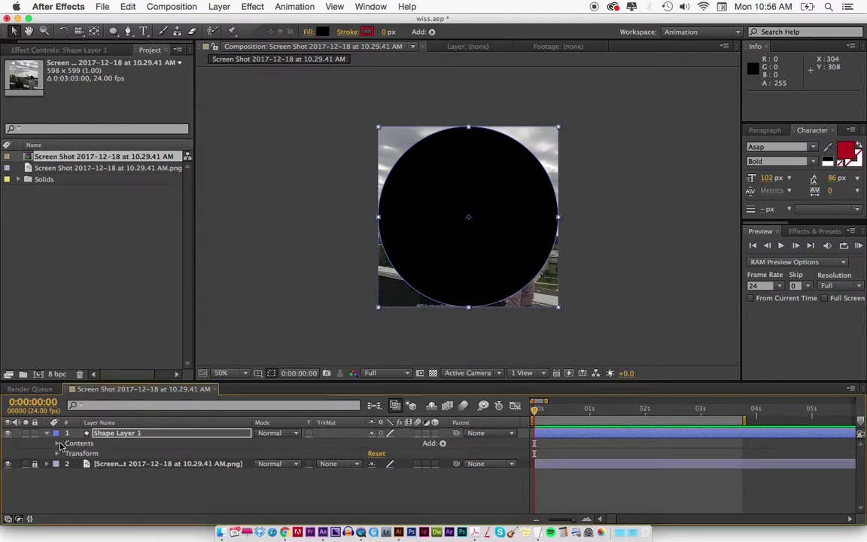
click(58, 444)
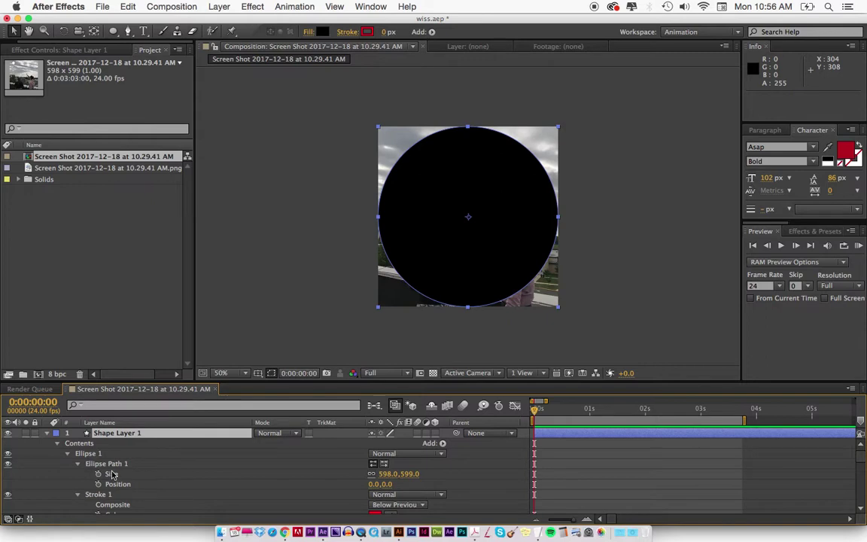
drag(403, 470, 8, 436)
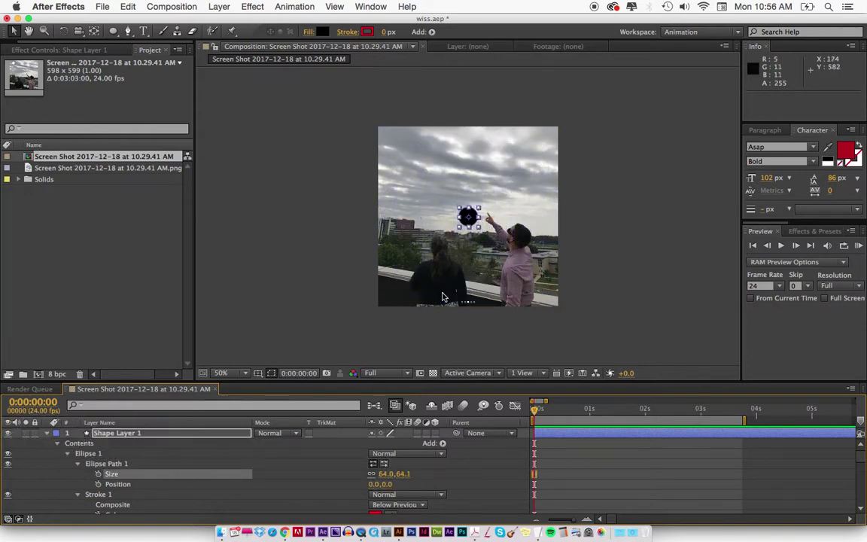
- Change the circle's fill to white and move it to the photo's upper-left sky, at about 85, 73.5
click(324, 33)
drag(339, 354, 257, 294)
key(Return)
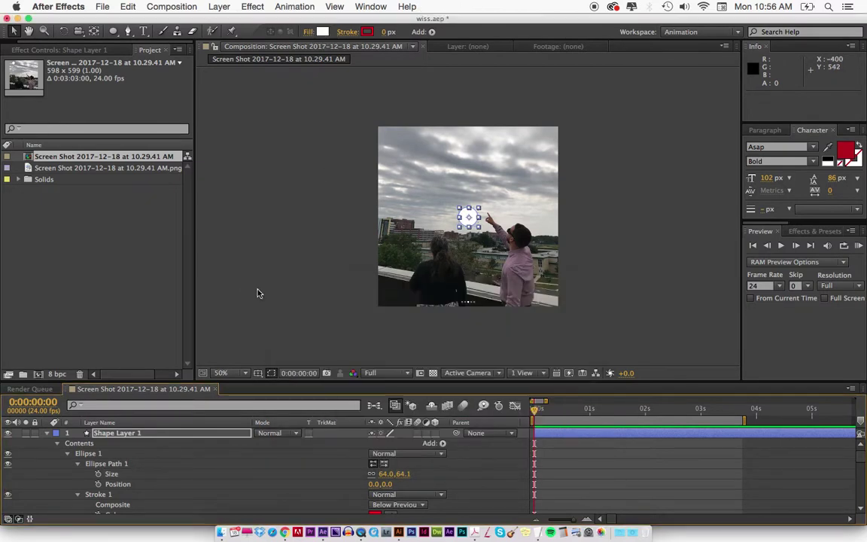
click(461, 218)
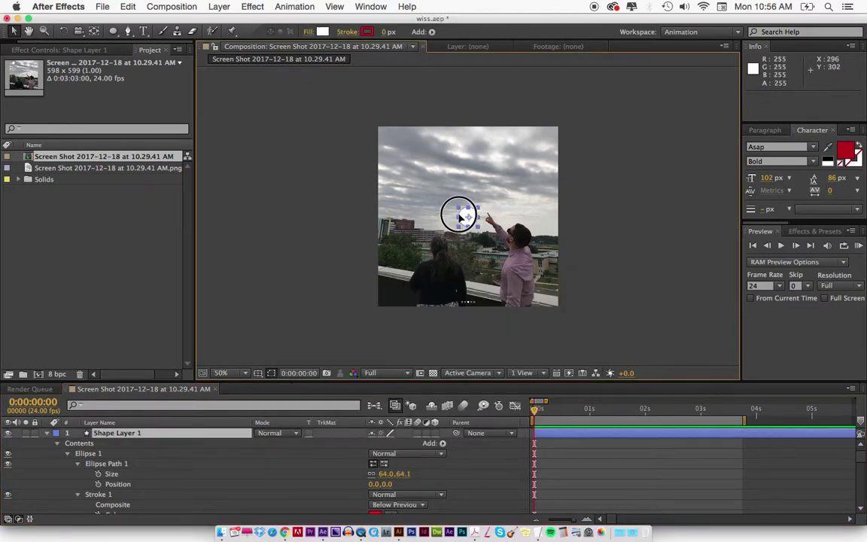
drag(460, 217, 403, 153)
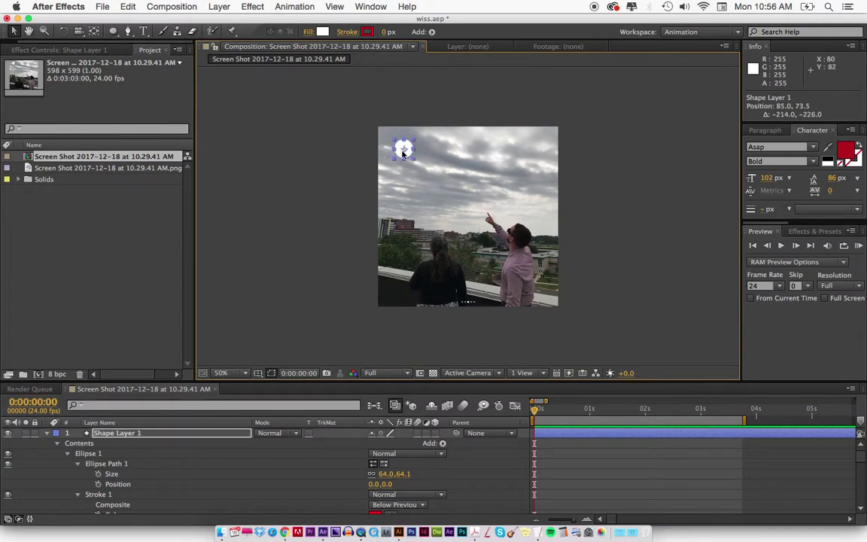
click(119, 436)
key(Return)
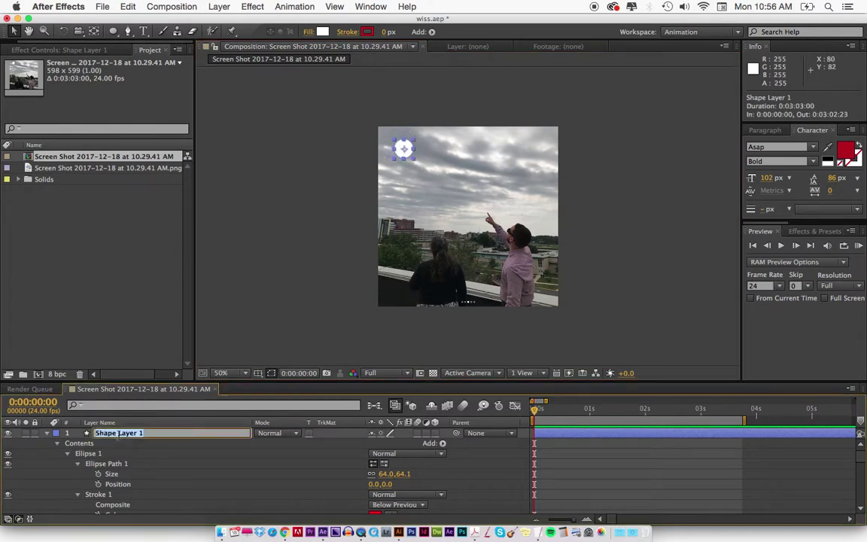
key(Return)
click(136, 434)
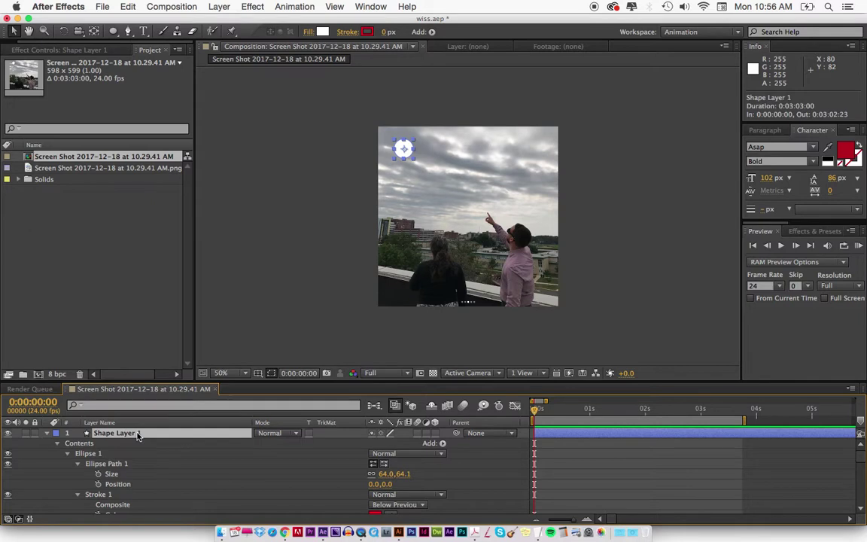
key(super+d)
key(super+z)
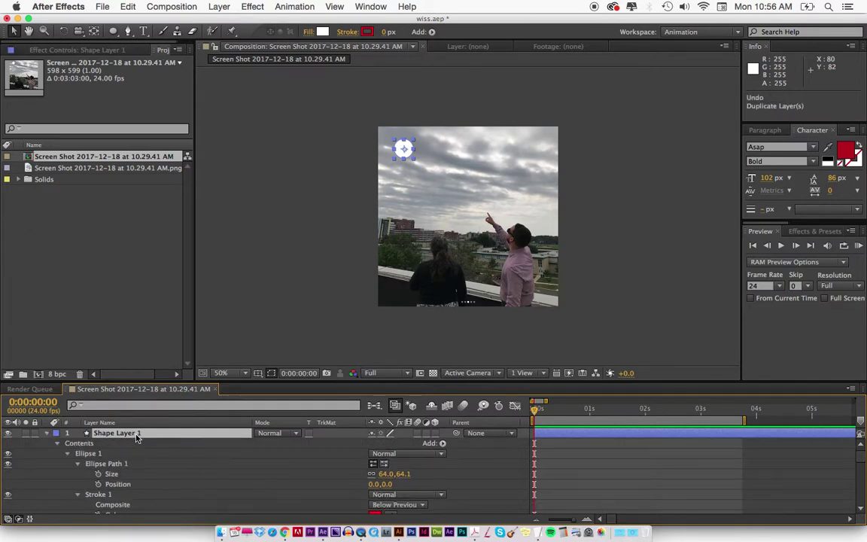
- Duplicate the white circle's shape layer twice and rename the topmost copy masker
key(u)
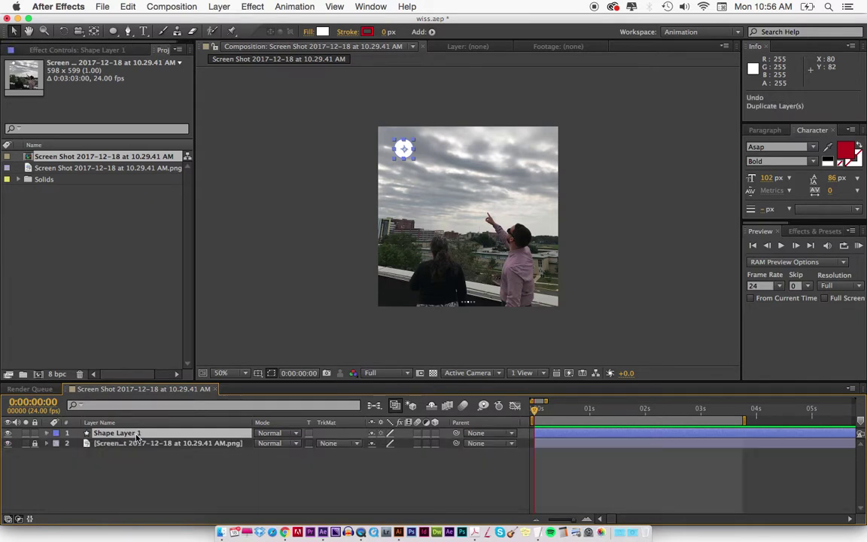
key(super+d)
key(super+d)
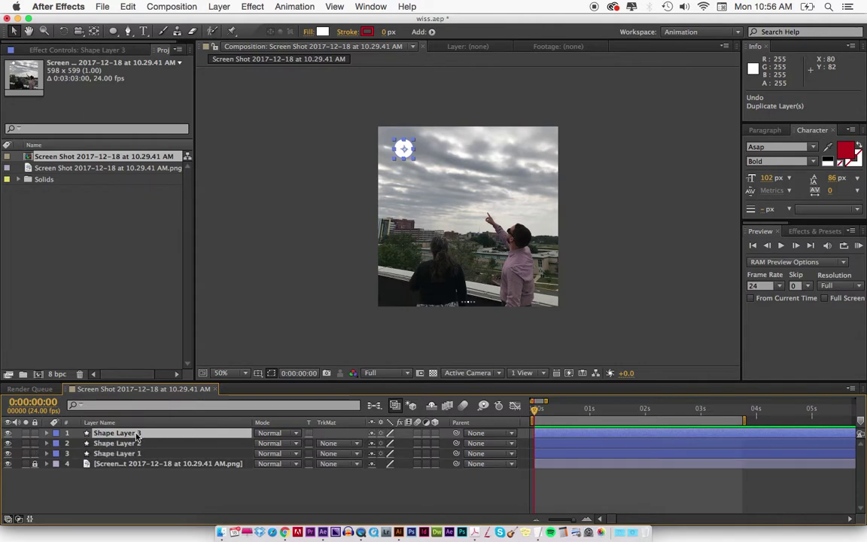
key(Return)
text(masker)
key(Return)
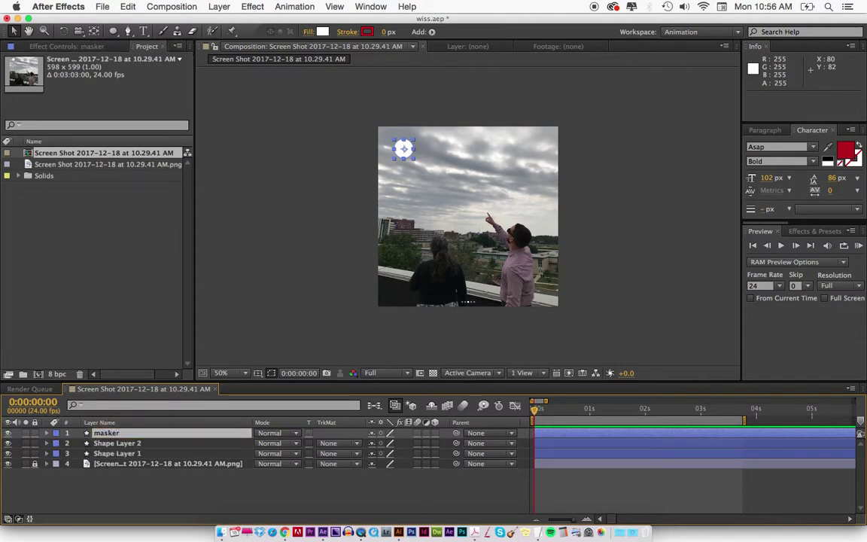
- Rename the middle circle layer eclipse and the lowest circle layer sun
click(117, 442)
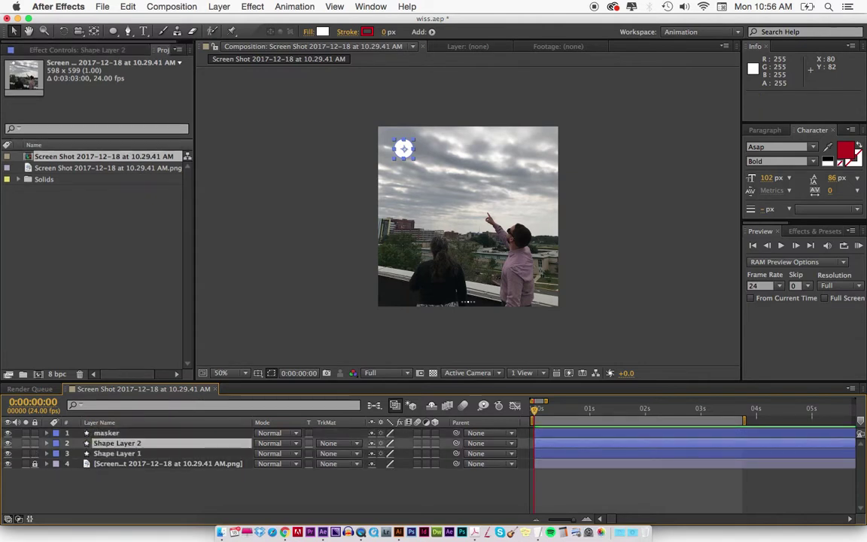
key(Return)
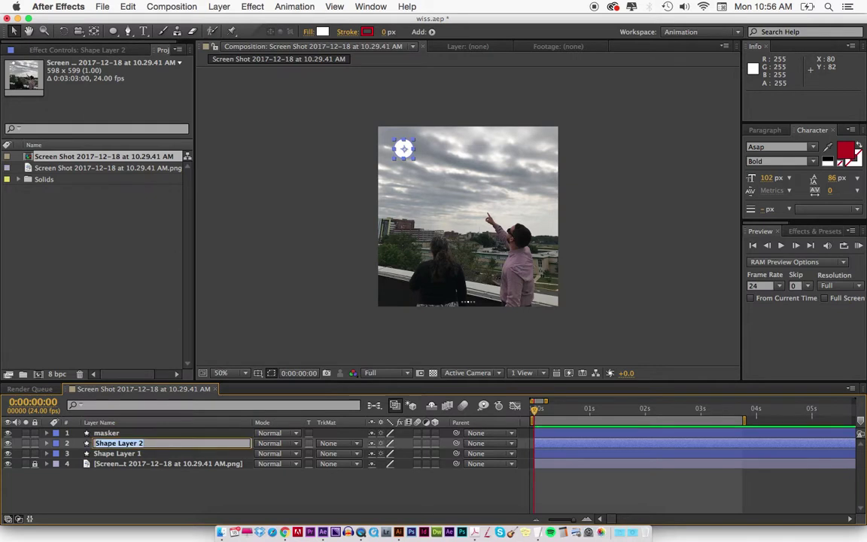
text(eclipse)
key(Return)
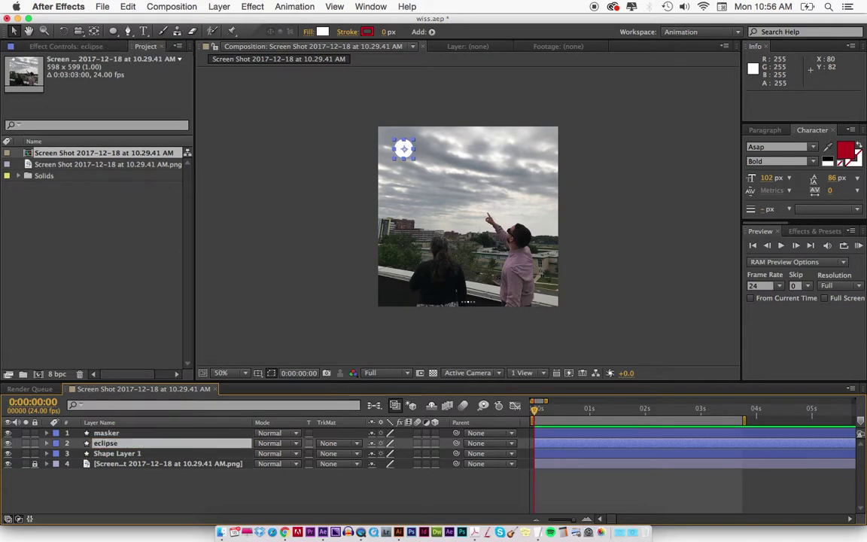
click(121, 454)
key(Return)
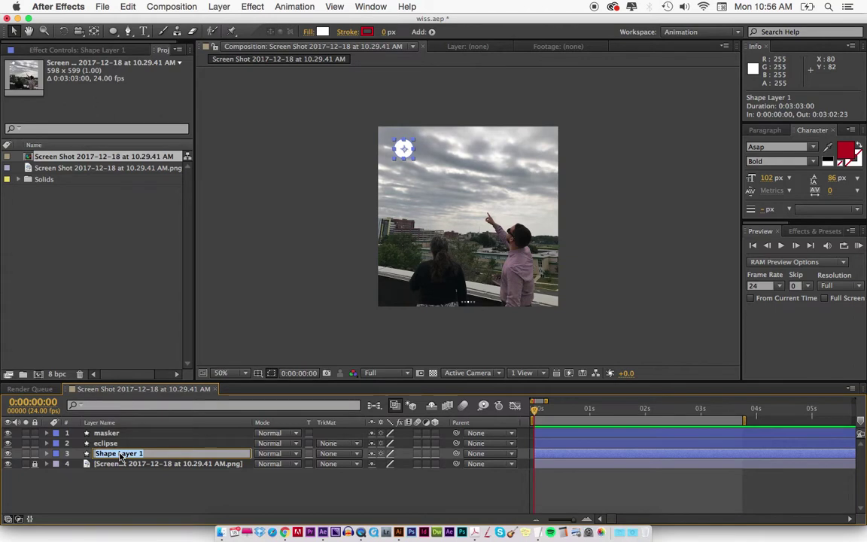
text(sun)
key(Return)
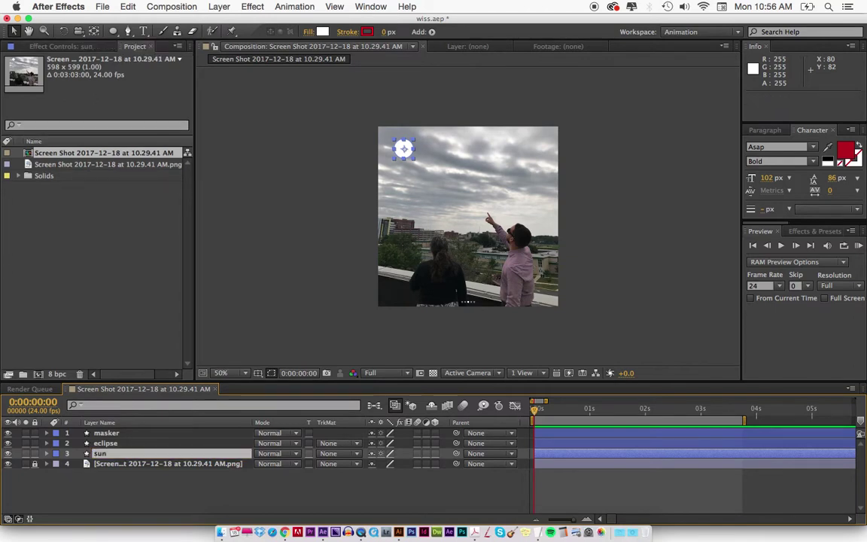
- Hide the sun layer and change the eclipse circle's fill to black
click(8, 453)
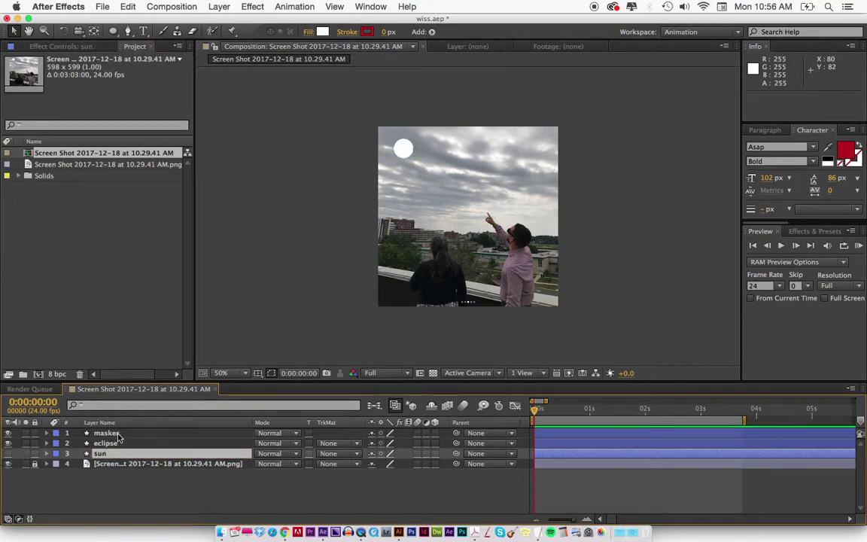
click(175, 444)
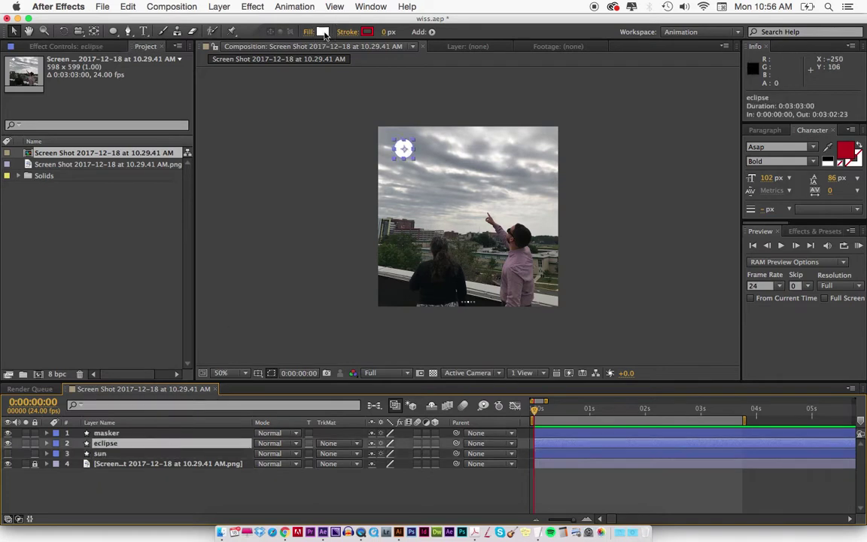
click(323, 34)
drag(313, 389, 275, 482)
key(Return)
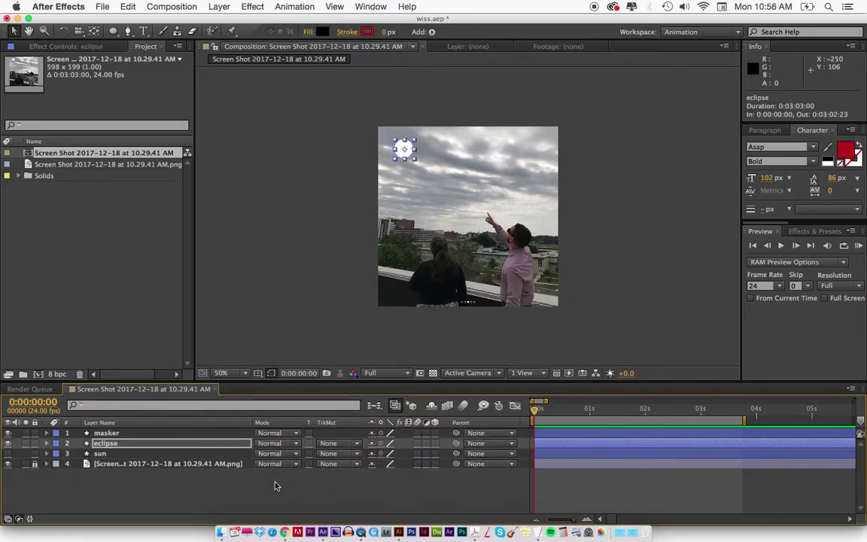
- Set the eclipse layer's track matte to Alpha Matte "masker"
key(.)
key(space)
drag(397, 123, 418, 217)
key(v)
click(113, 433)
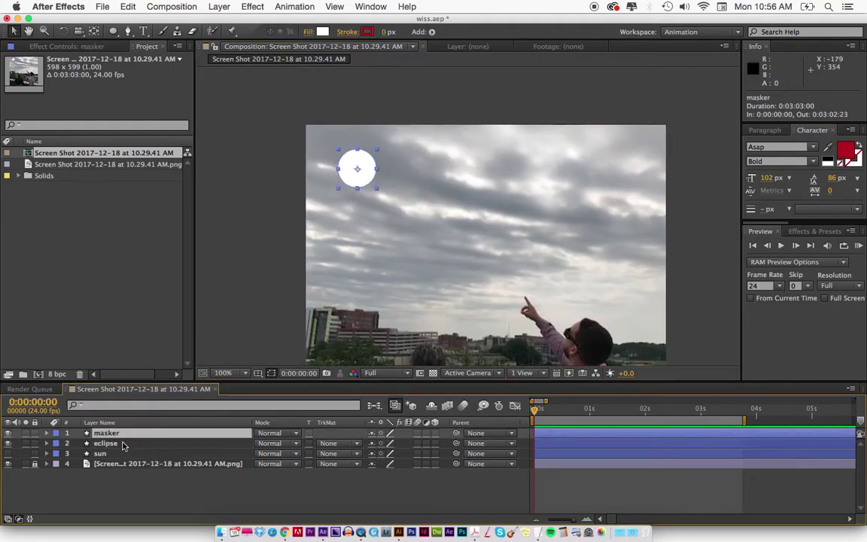
click(124, 444)
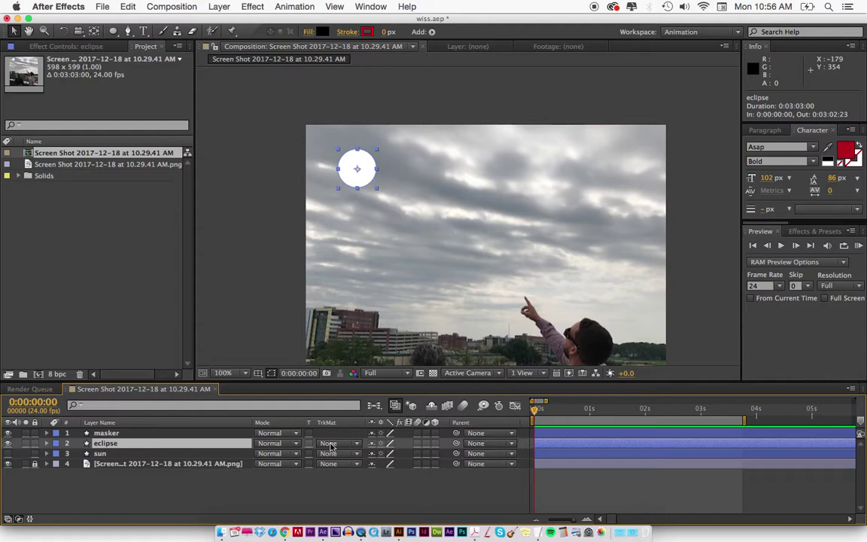
click(330, 445)
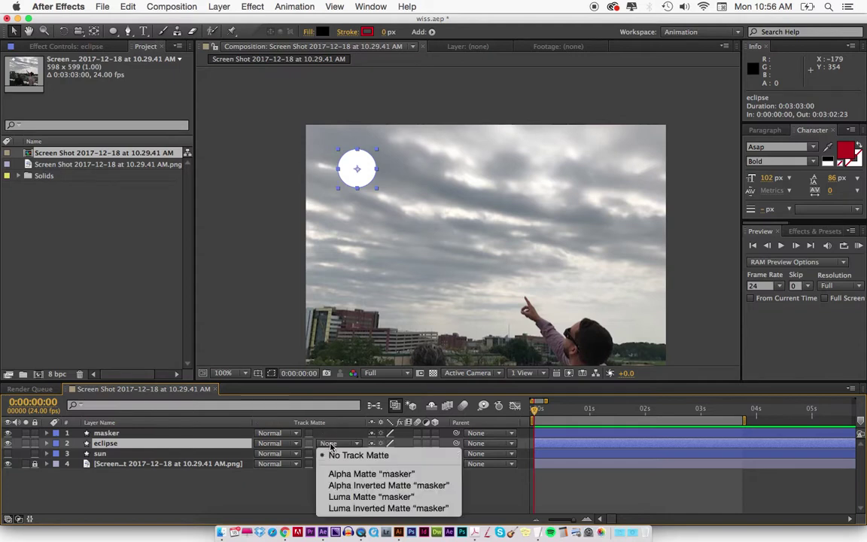
click(205, 486)
click(19, 518)
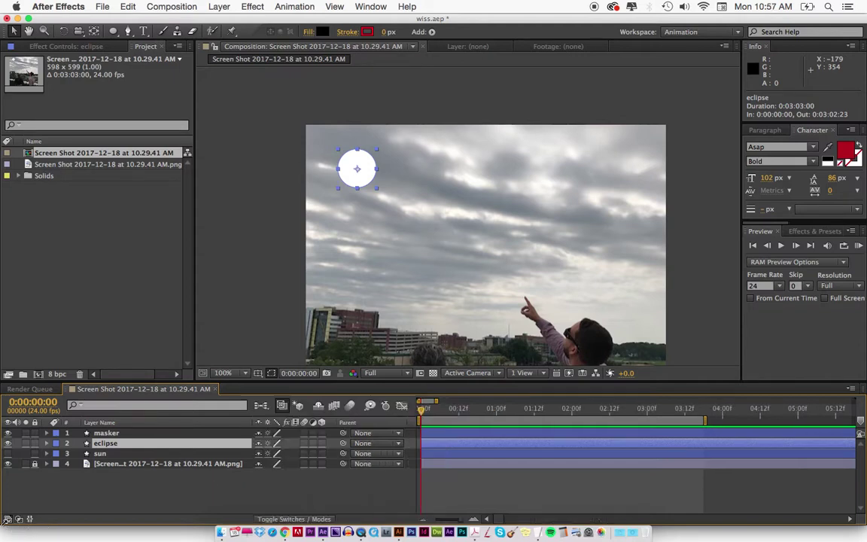
click(7, 518)
click(7, 518)
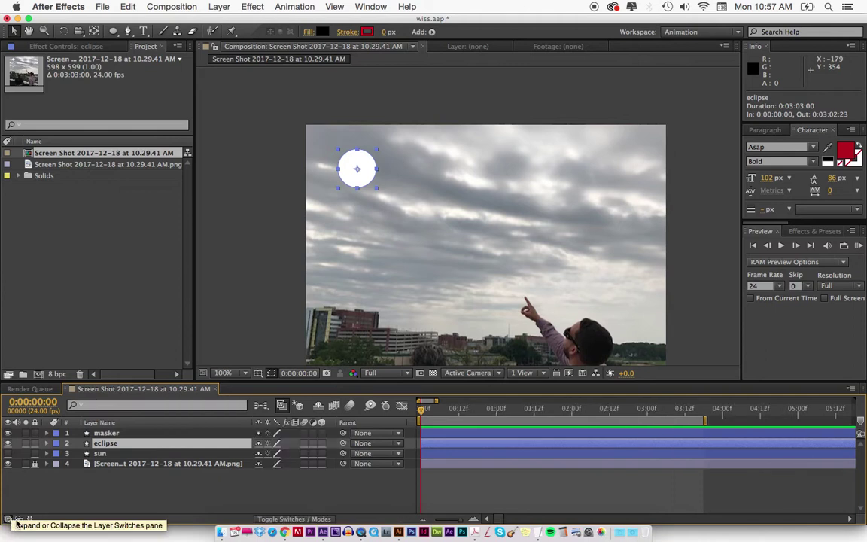
click(18, 518)
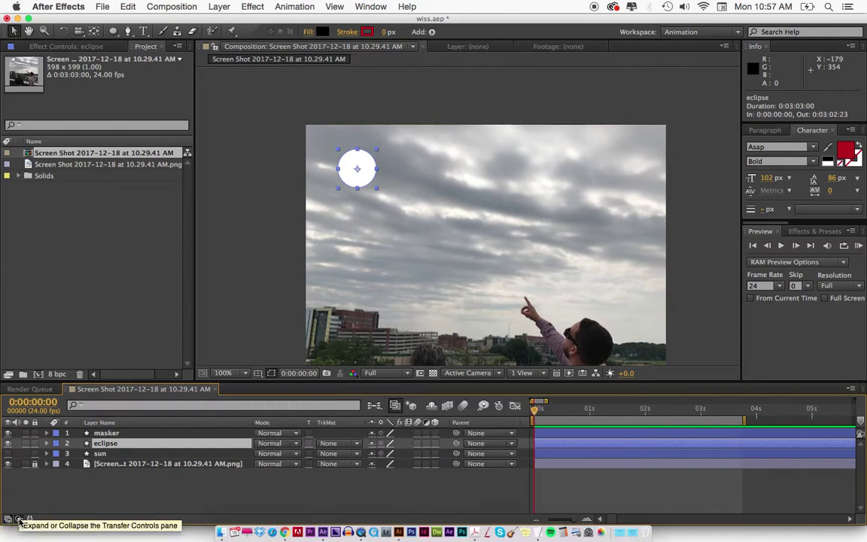
click(339, 446)
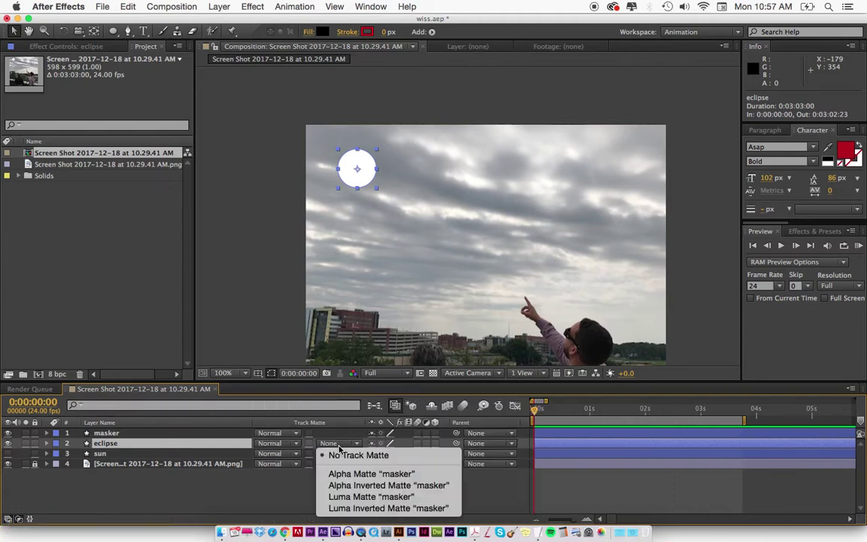
click(384, 474)
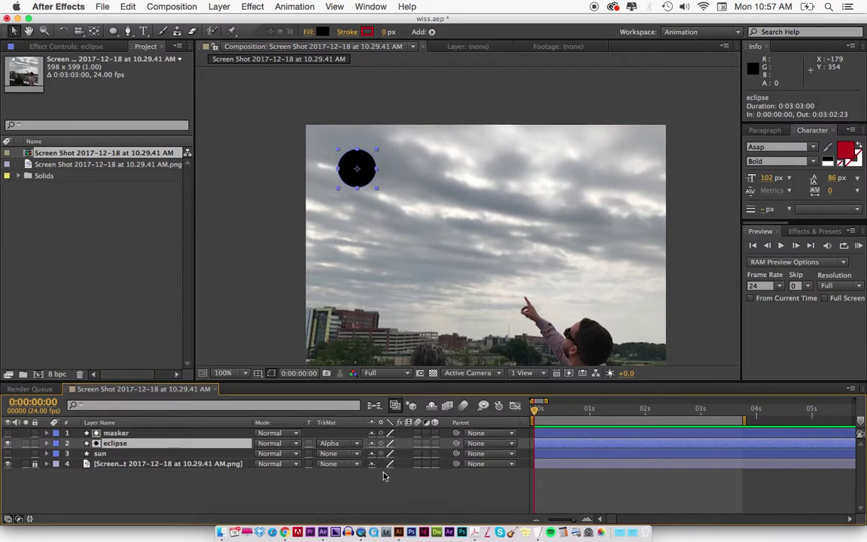
- Try moving the masker circle, undo the change, and lock the masker layer
click(116, 433)
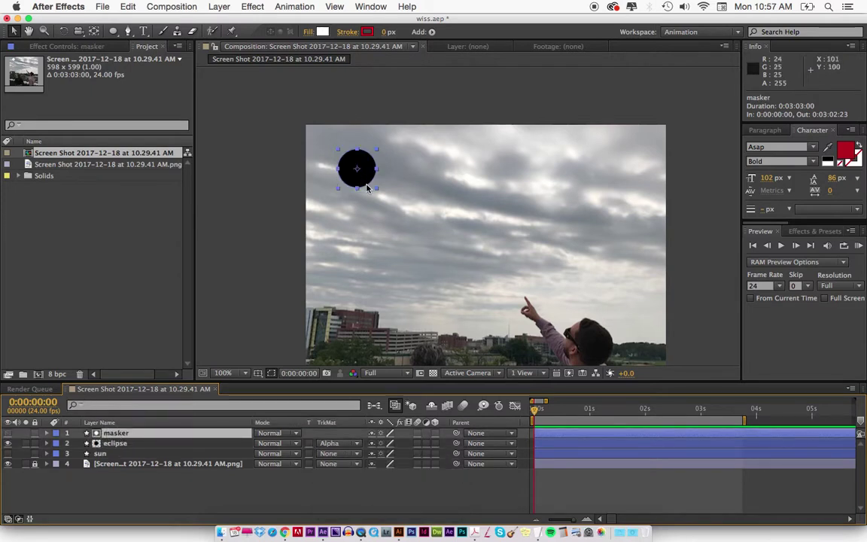
mouse_move(367, 189)
mouse_down()
mouse_move(383, 188)
mouse_move(343, 191)
mouse_move(348, 179)
mouse_move(366, 188)
mouse_up()
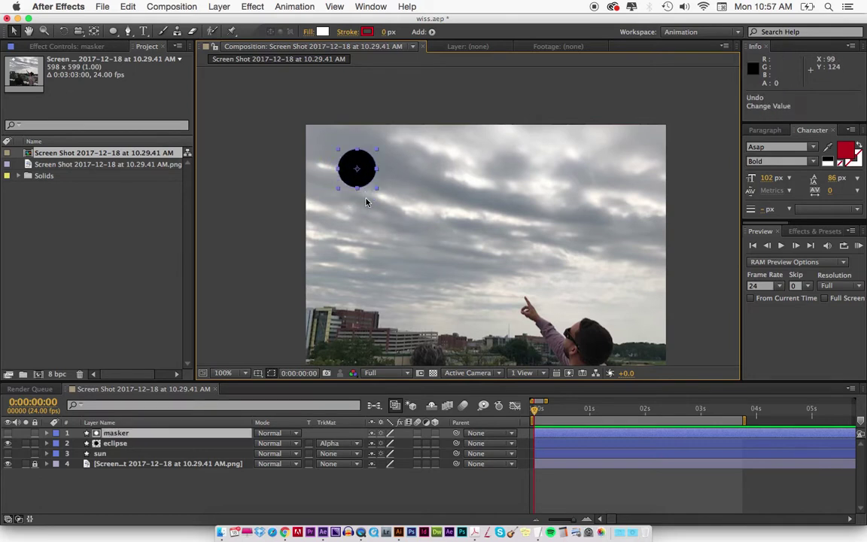
key(super+l)
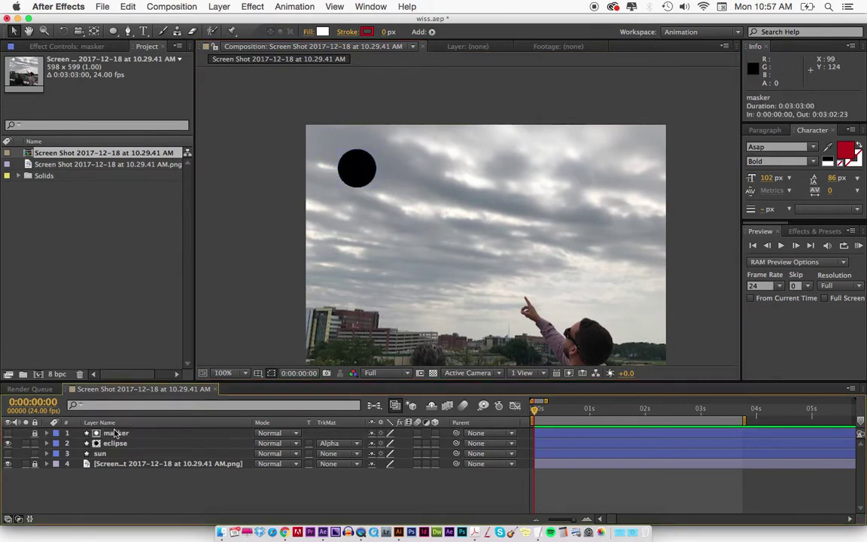
- Add Position keyframes to the eclipse layer at 0:00:00:00, 0:00:01:12, 0:00:02:07 and 0:00:03:07
click(117, 443)
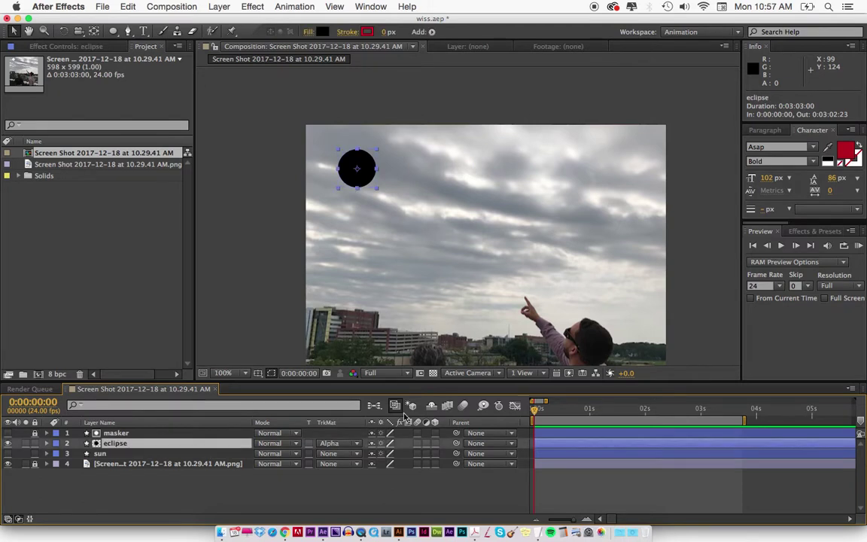
key(alt+shift+p)
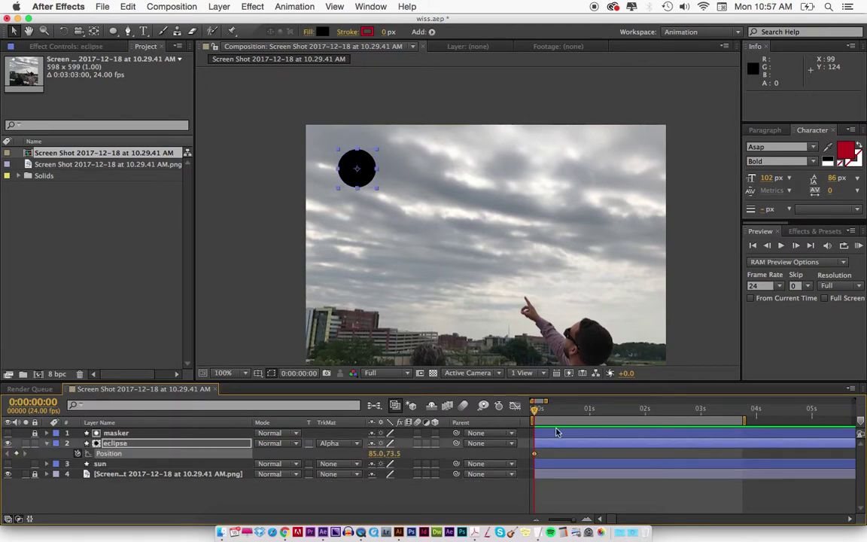
drag(548, 402, 699, 409)
key(alt+p)
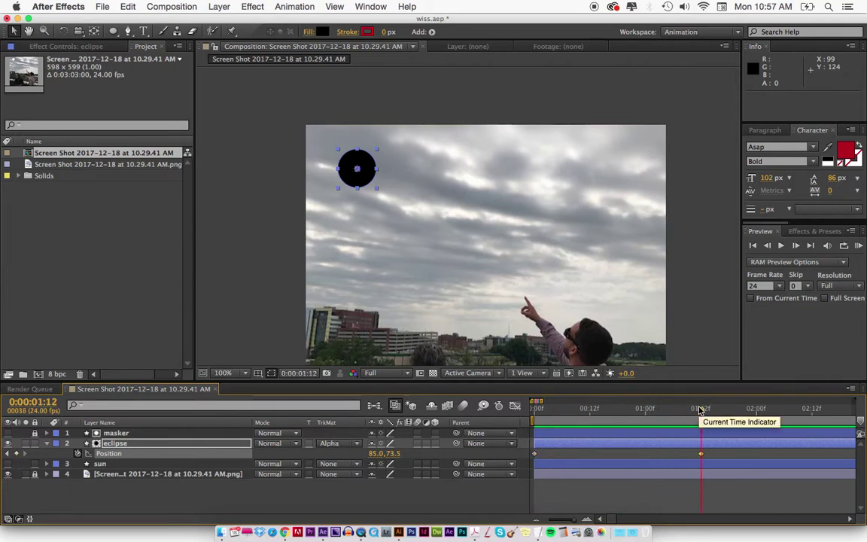
key(minus)
key(minus)
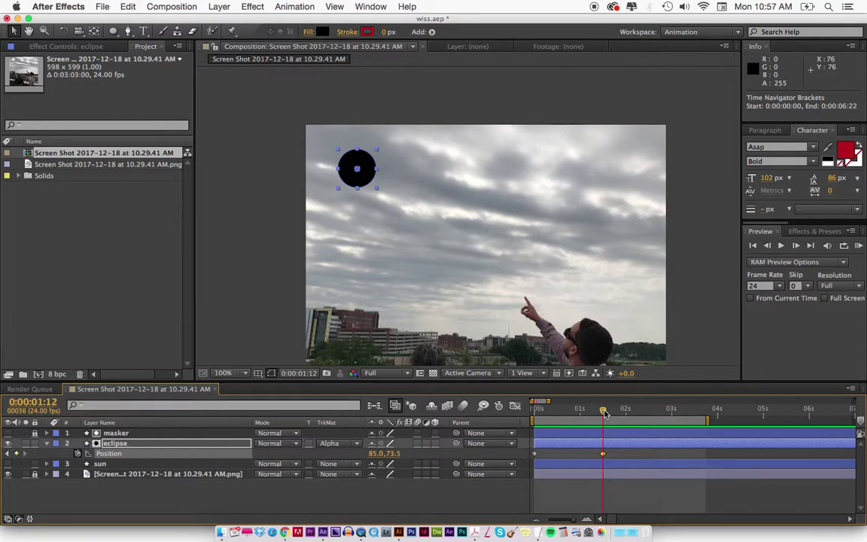
drag(603, 412, 641, 412)
key(super+v)
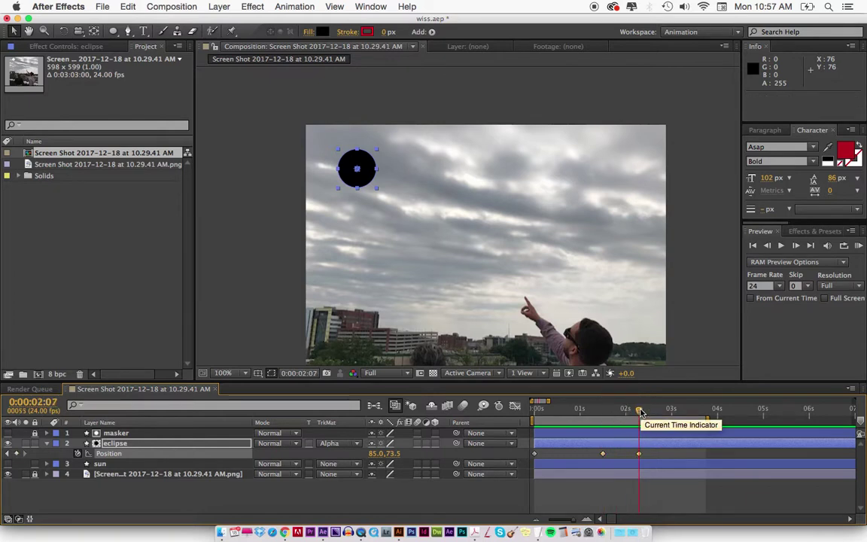
drag(623, 408, 684, 410)
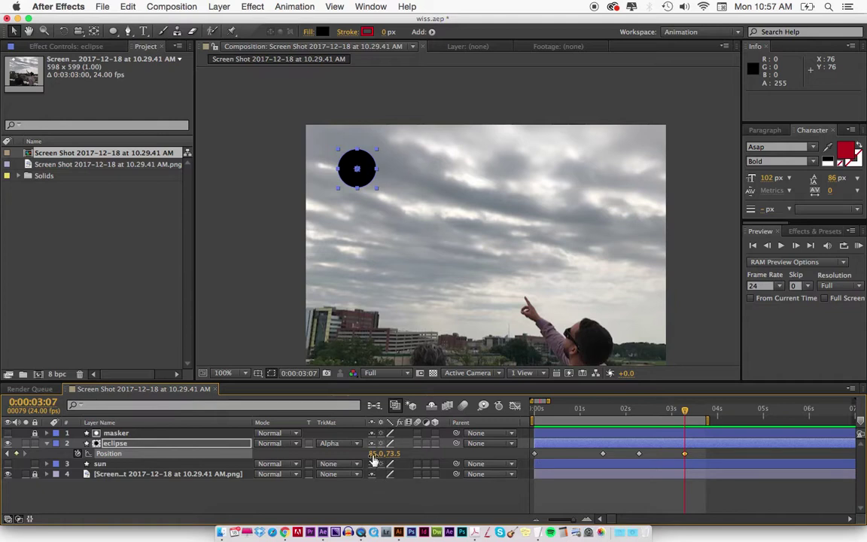
- Set the eclipse layer's horizontal position to 151 at the 0:00:03:07 keyframe and 21 at the 0:00:00:00 keyframe
drag(374, 460, 413, 458)
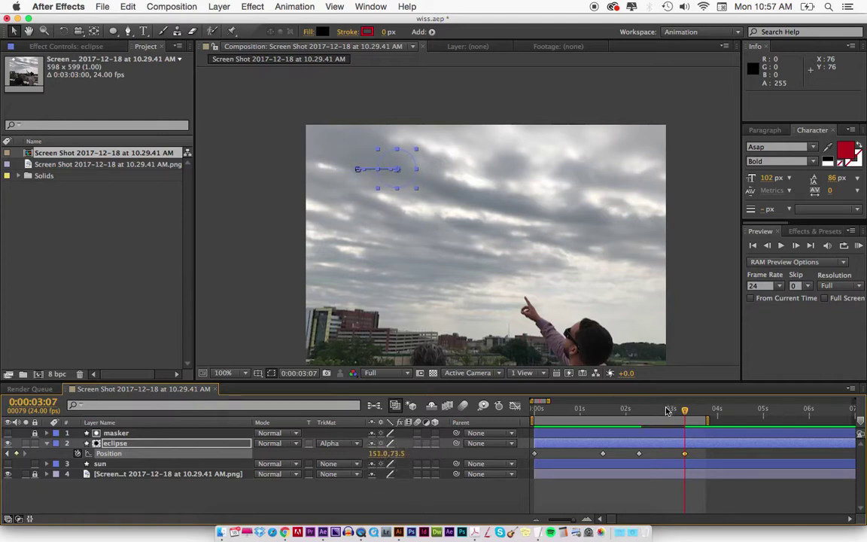
drag(666, 410, 531, 420)
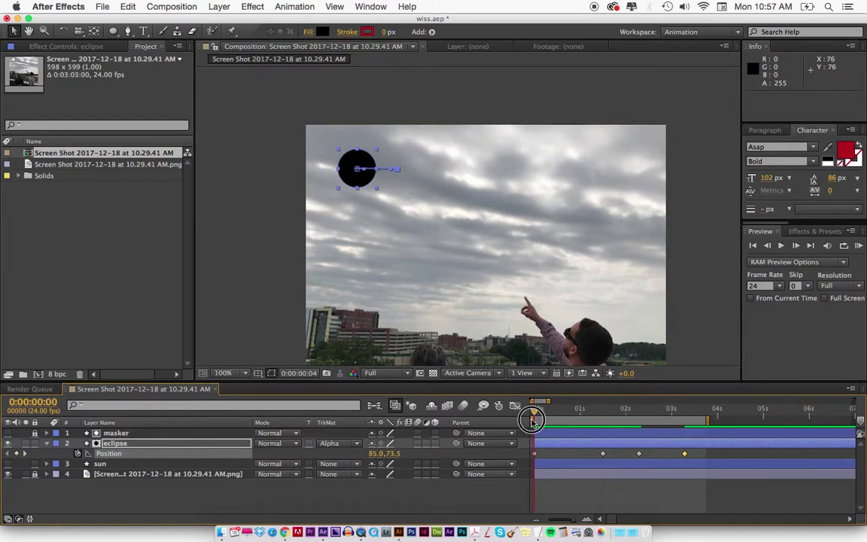
click(372, 455)
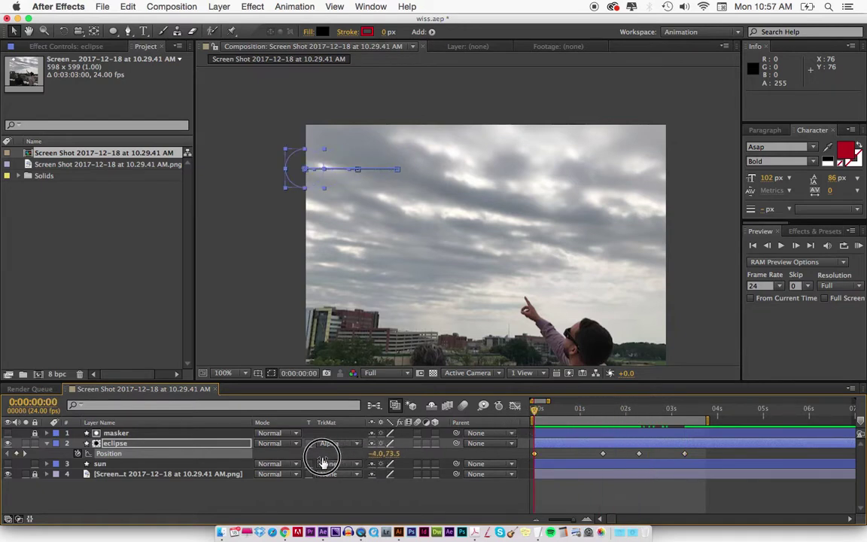
drag(322, 462, 341, 459)
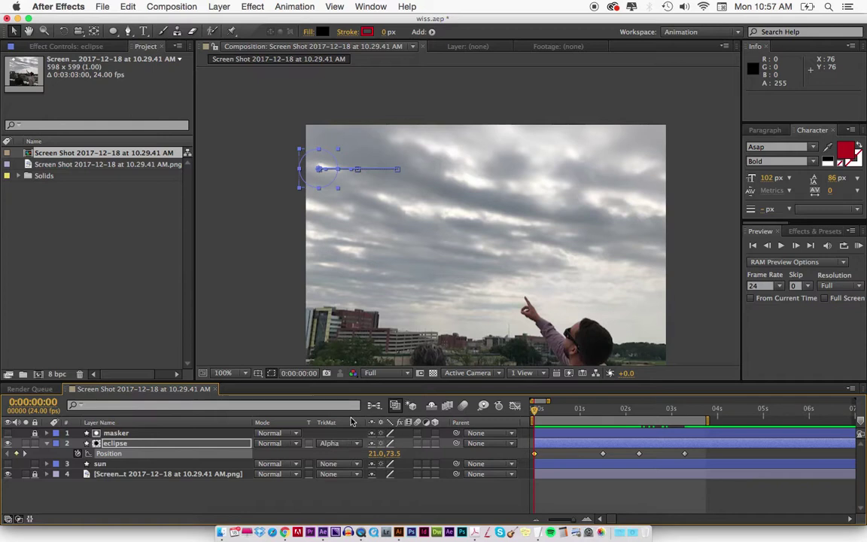
- Make the sun layer visible again and play a RAM preview of the eclipse animation
click(8, 464)
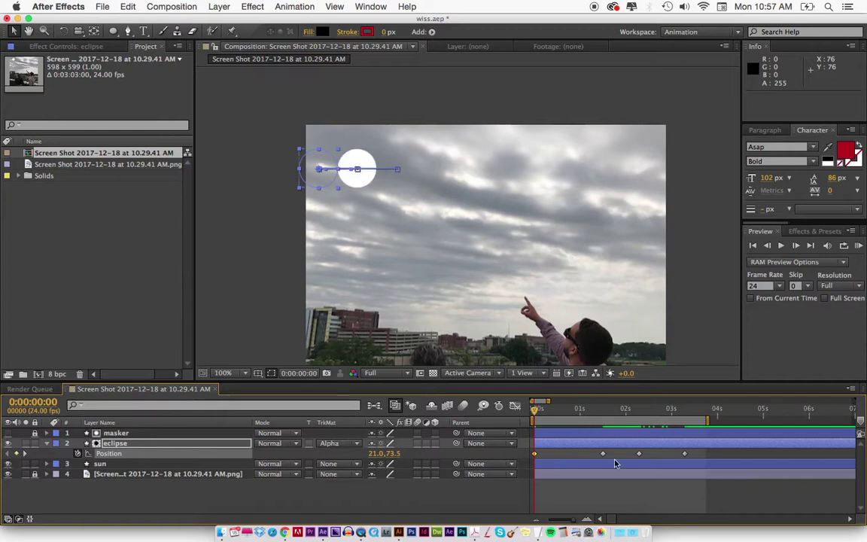
key(KP_0)
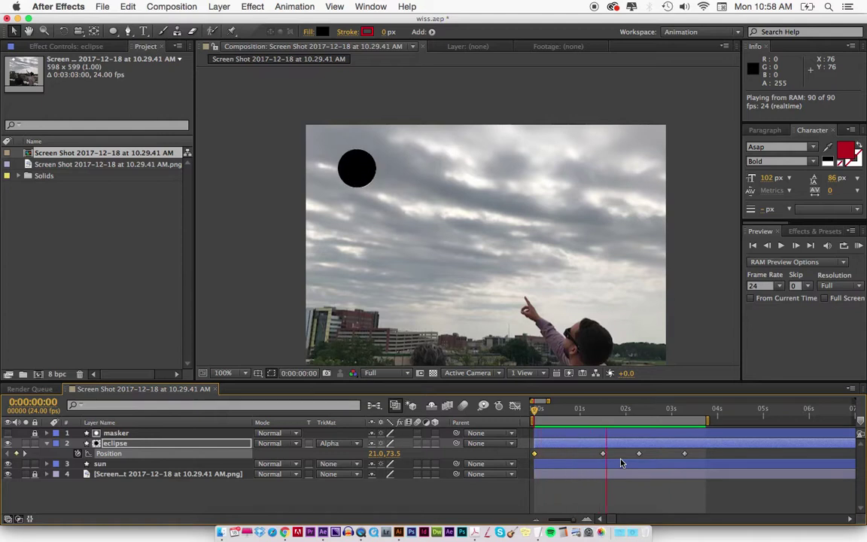
key(space)
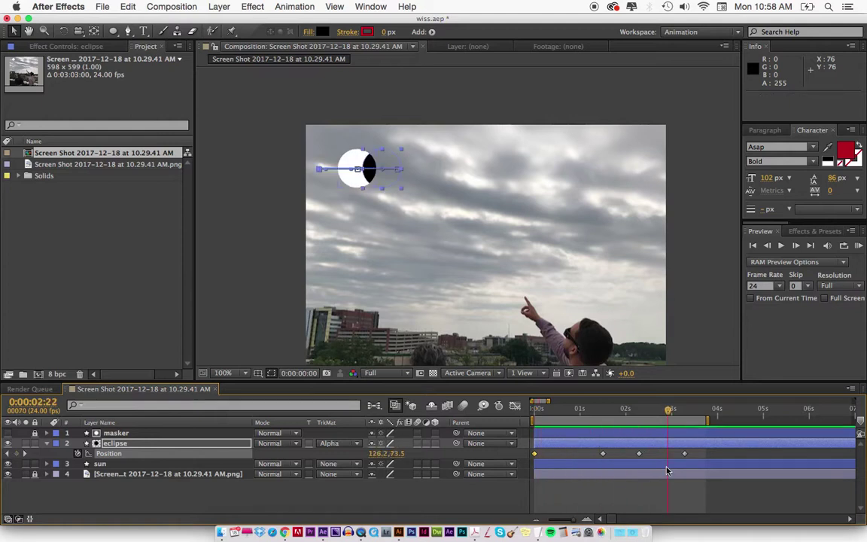
- Move the current time to 0:00:01:12 and deselect all layers to examine the black circle covering the sun
key(comma)
click(514, 300)
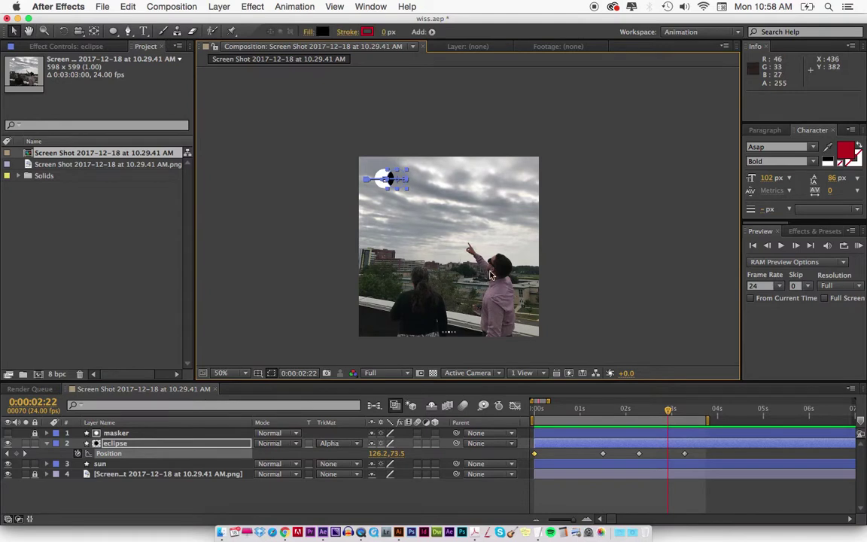
click(601, 410)
key(super+shift+a)
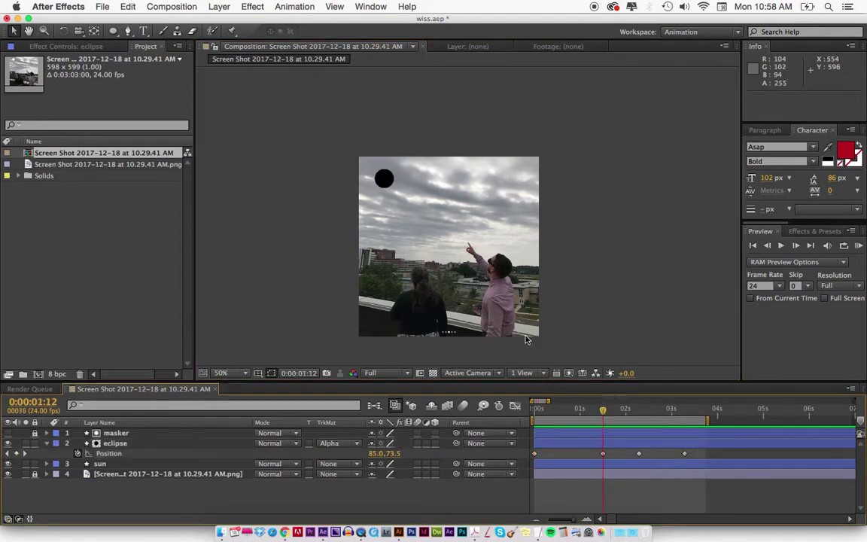
key(period)
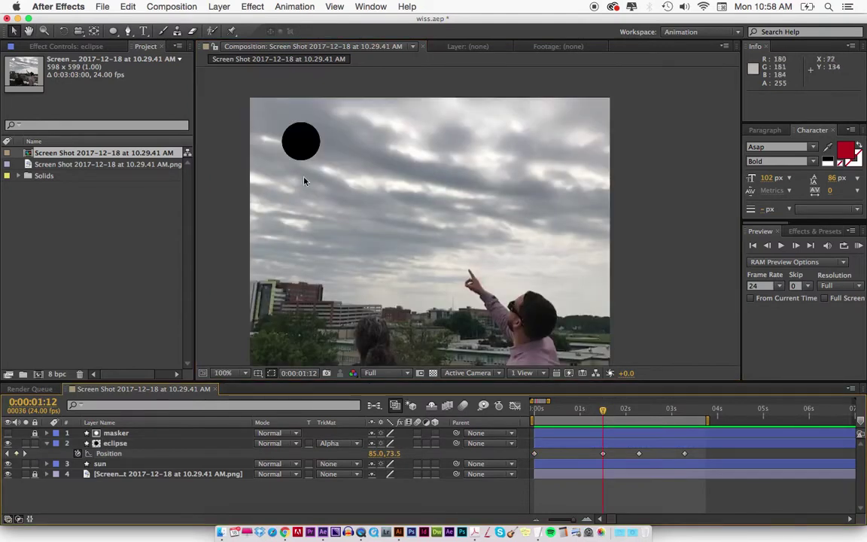
- Apply Easy Ease to all the eclipse layer's Position keyframes in the speed graph and preview the eased motion
click(592, 464)
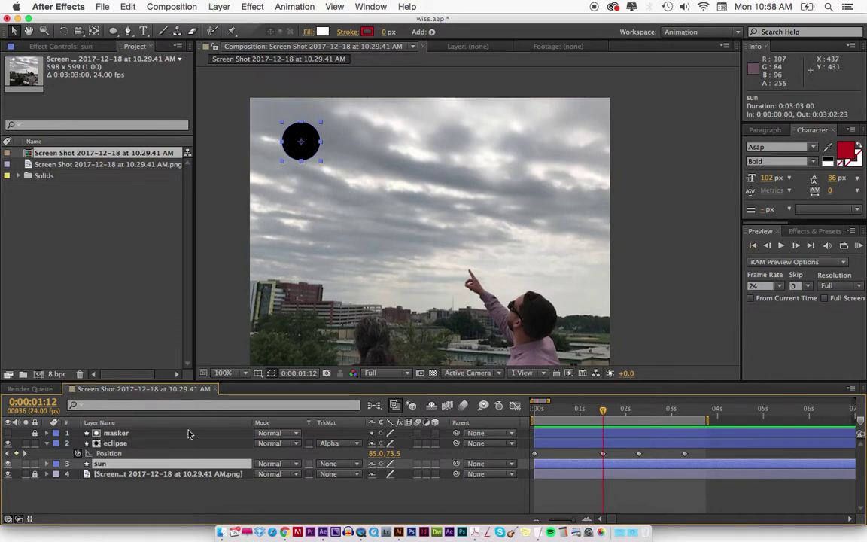
drag(698, 453, 517, 408)
click(515, 406)
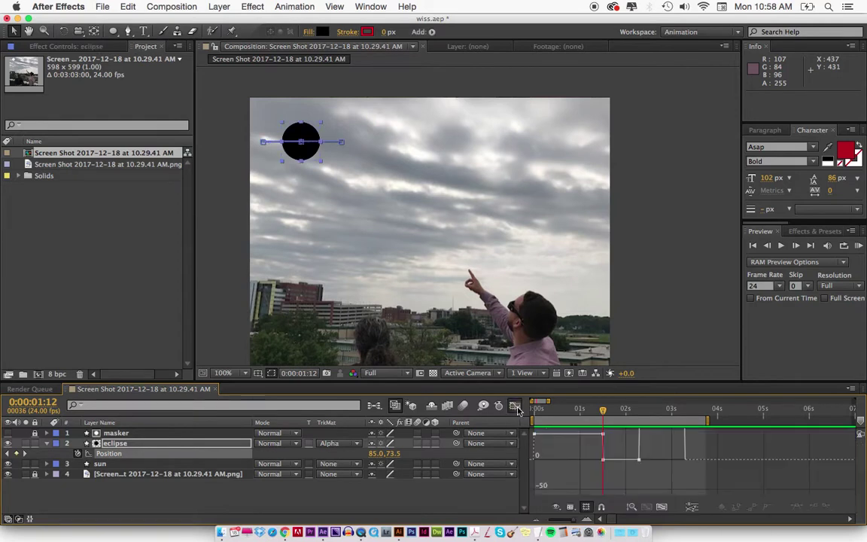
click(661, 509)
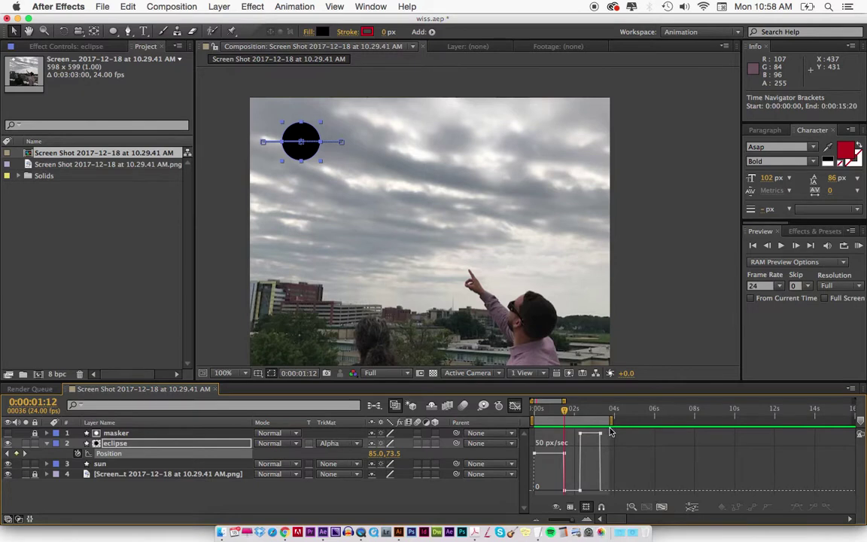
drag(618, 431, 526, 526)
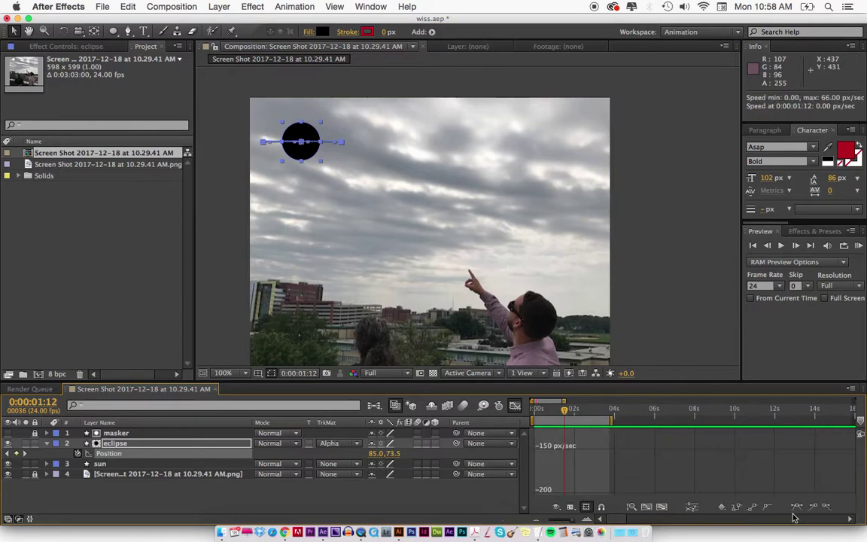
click(661, 508)
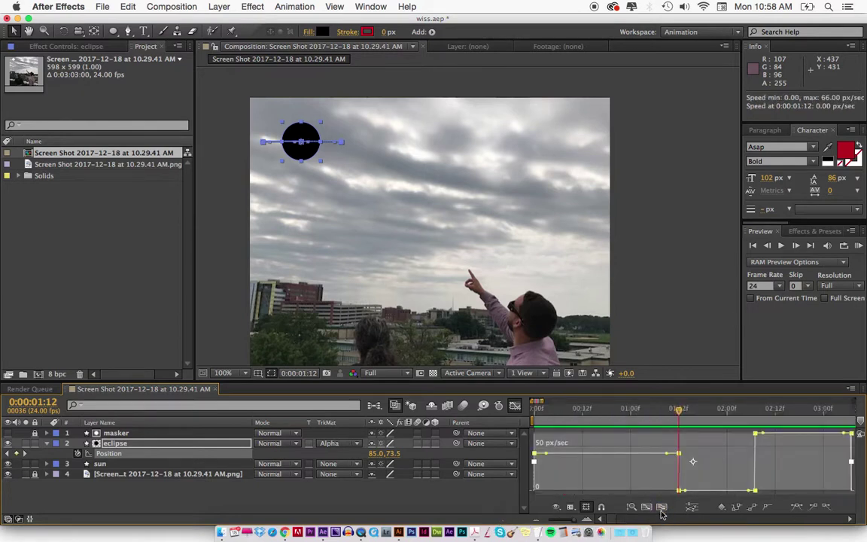
click(796, 506)
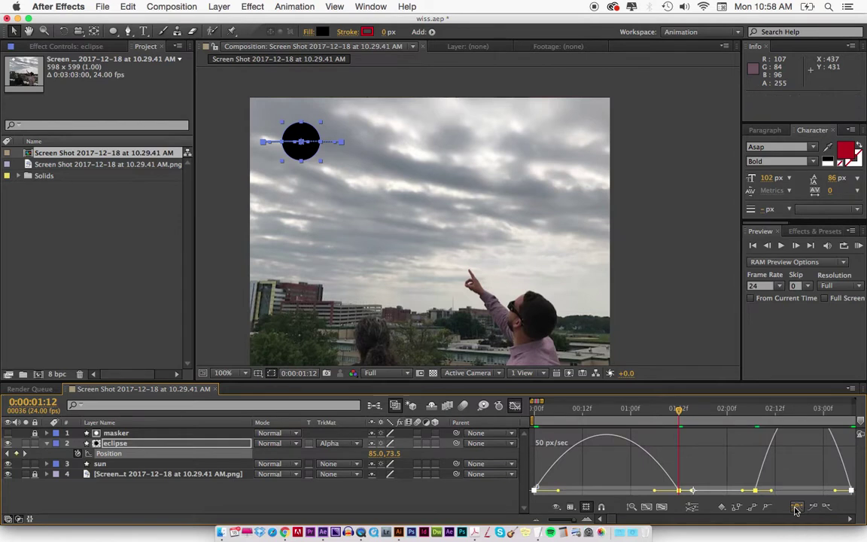
key(KP_0)
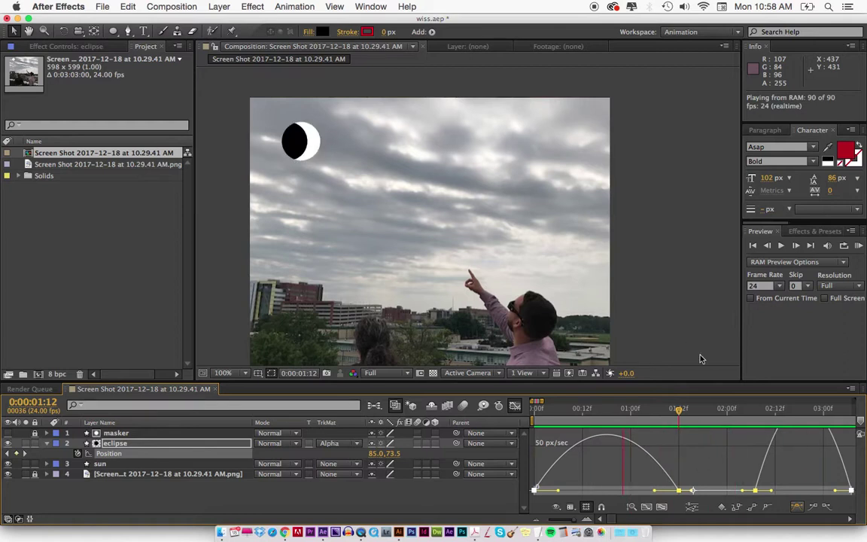
- Lengthen the incoming ease of the eclipse's 0:00:01:12 Position keyframe in the speed graph and preview the slower arrival
click(648, 482)
drag(653, 492, 636, 492)
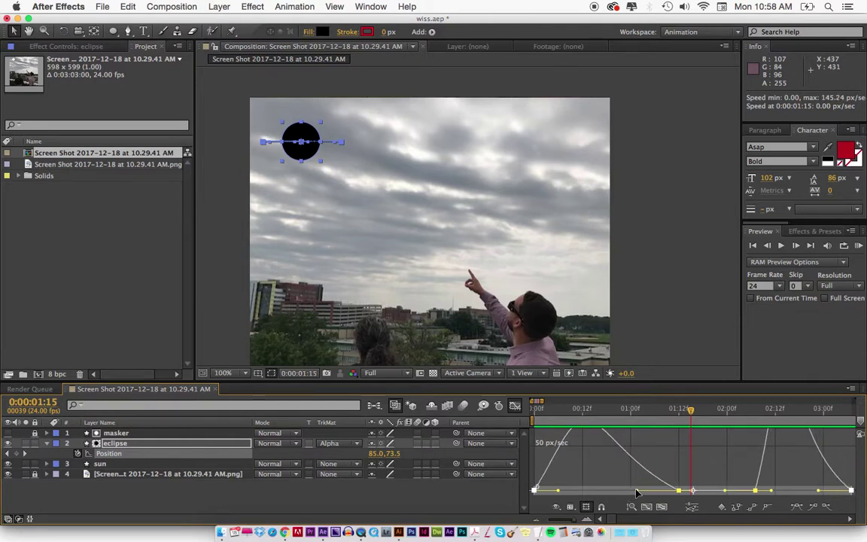
key(minus)
key(minus)
key(KP_0)
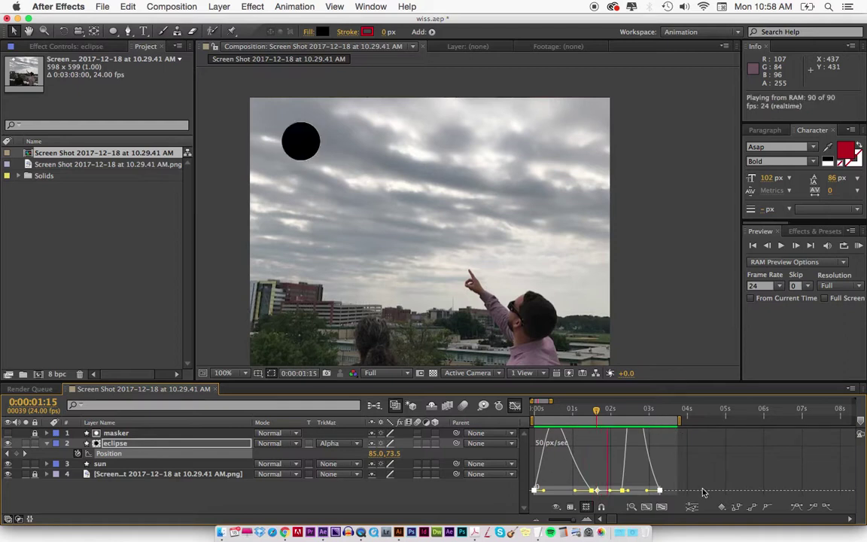
key(space)
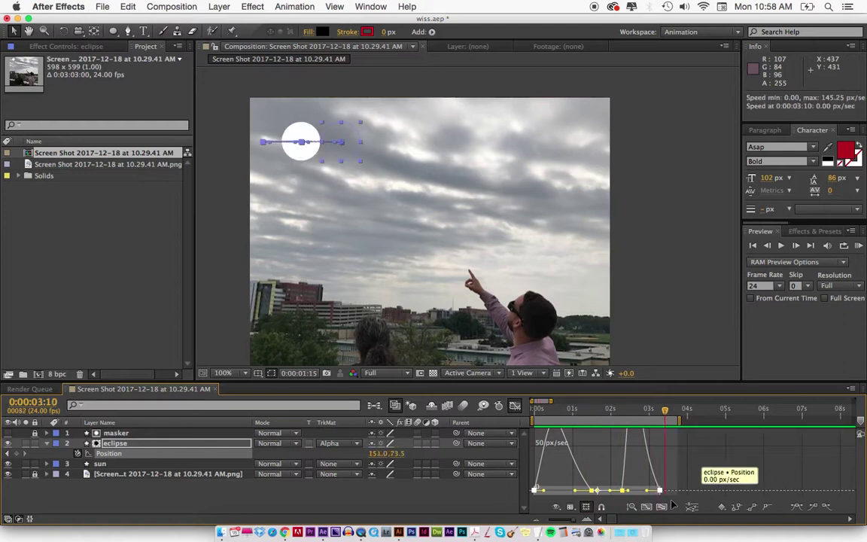
- Reshape the eclipse's speed curve so it eases out more gradually from the 0:00:02:07 Position keyframe, and preview the motion
click(630, 483)
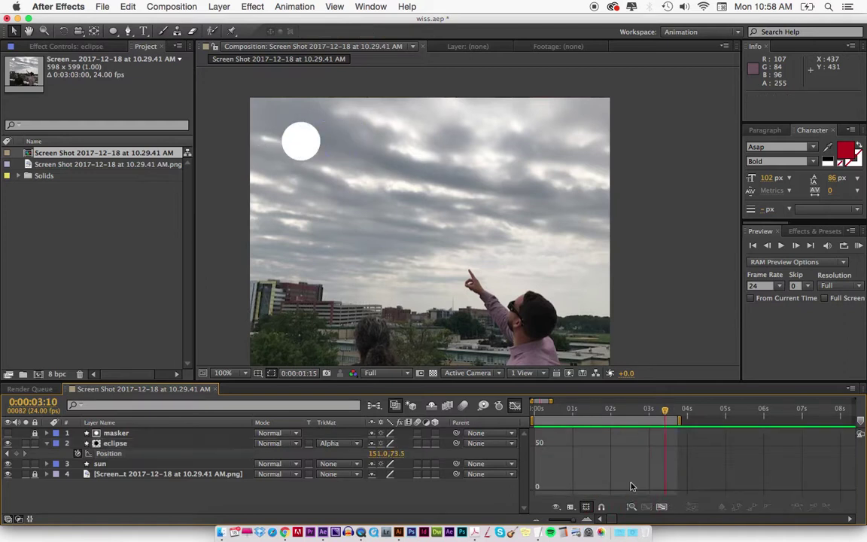
click(115, 454)
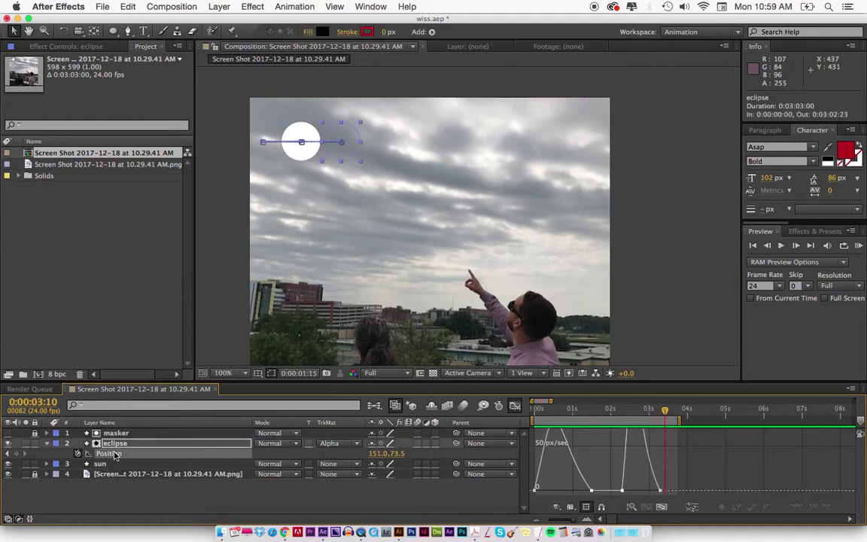
click(621, 489)
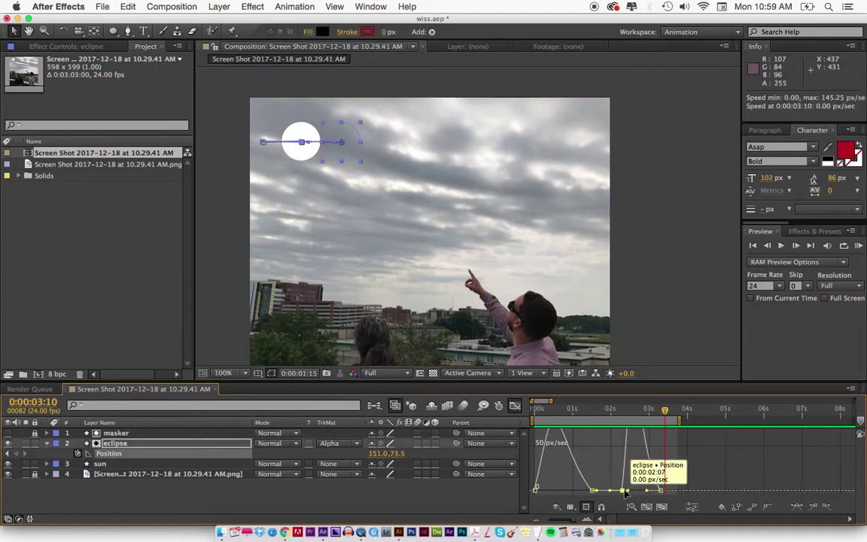
mouse_move(645, 491)
mouse_down()
mouse_move(656, 490)
mouse_move(633, 490)
mouse_up()
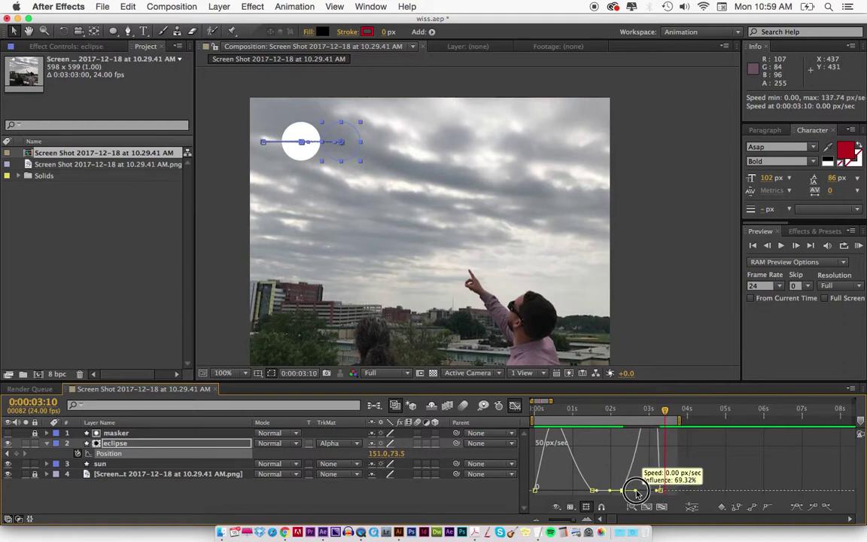
key(KP_0)
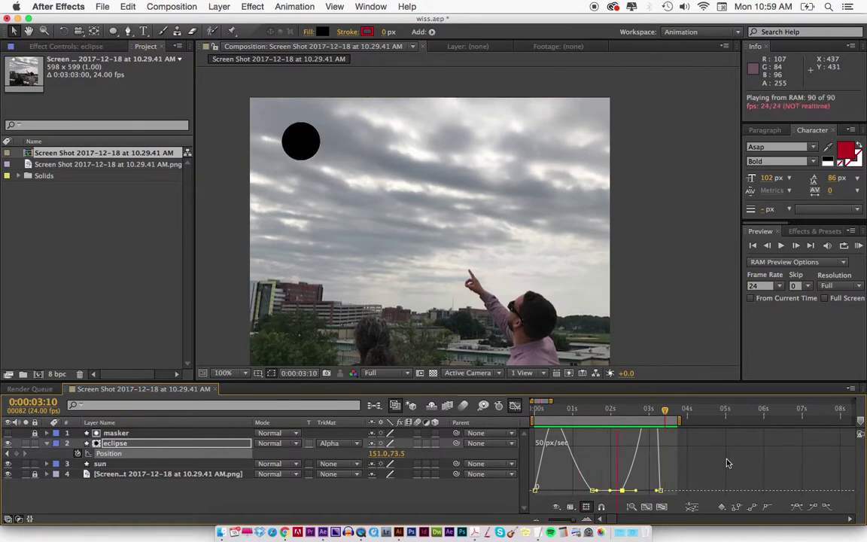
key(space)
- Close the Graph Editor and show the whole composition at 50% with no layer selected
key(minus)
key(minus)
key(minus)
key(minus)
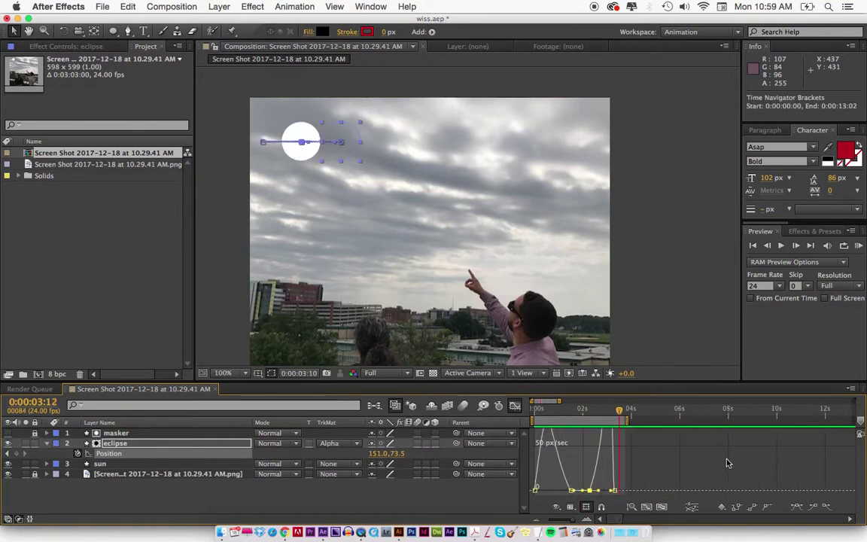
key(shift+F3)
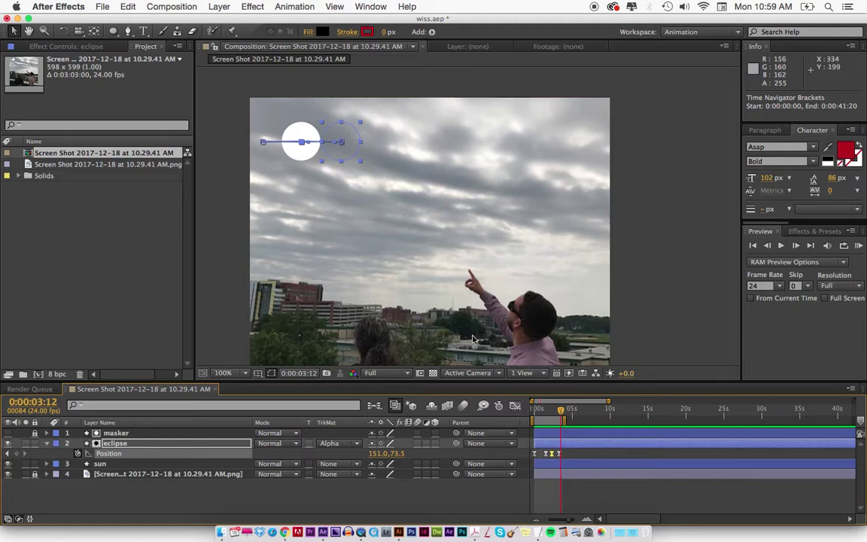
key(comma)
key(h)
drag(416, 277, 421, 266)
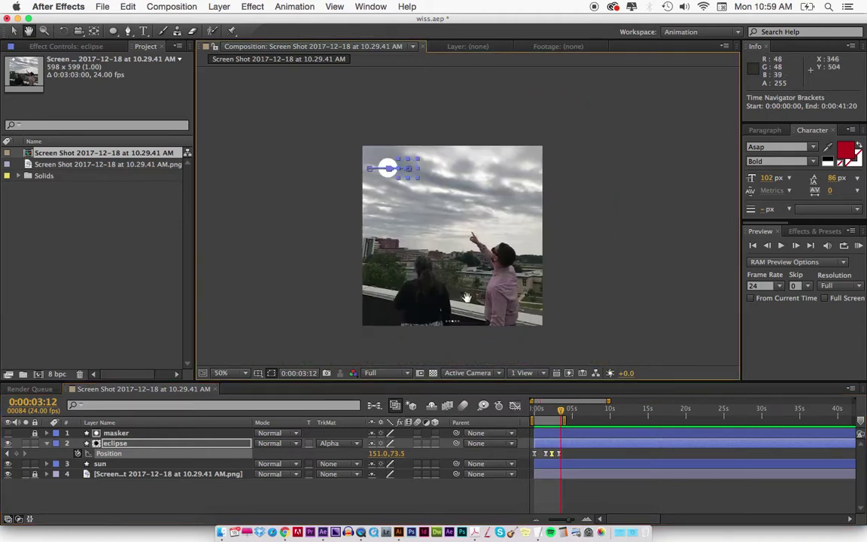
key(v)
click(467, 301)
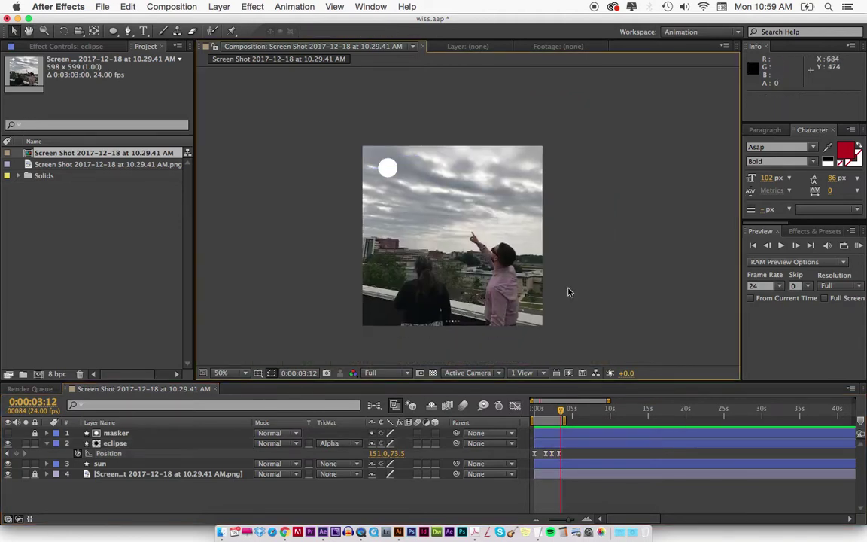
- Create a black solid layer at the composition size of 598 x 599 px
key(super+y)
click(344, 418)
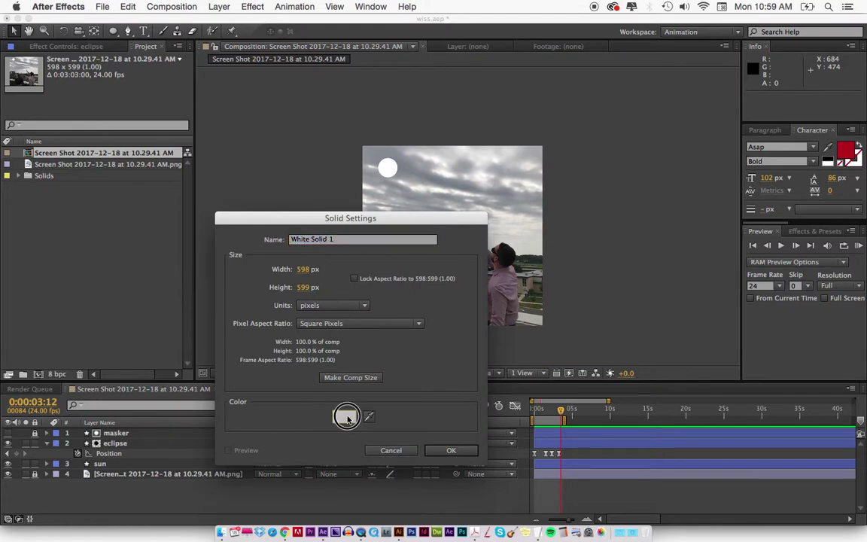
click(283, 455)
key(Return)
key(Return)
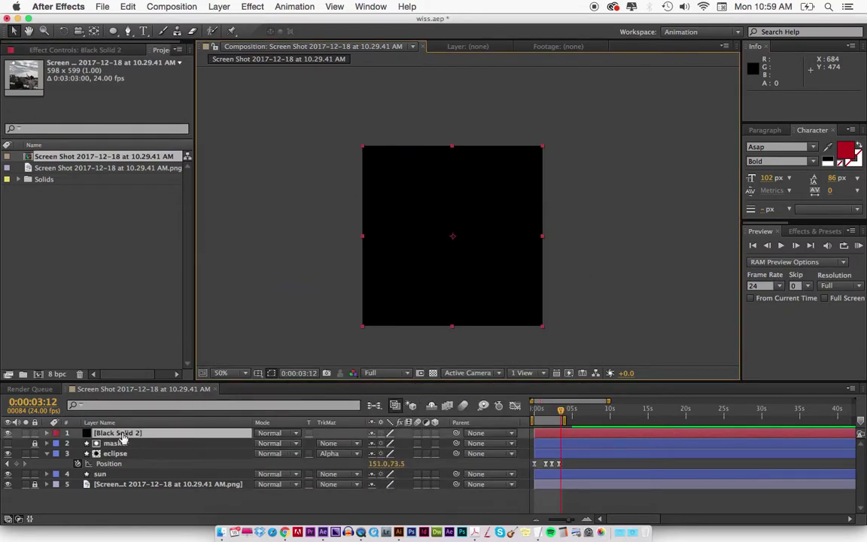
- Place the black solid in the layer stack directly below the sun layer and above the photo
drag(117, 434, 118, 478)
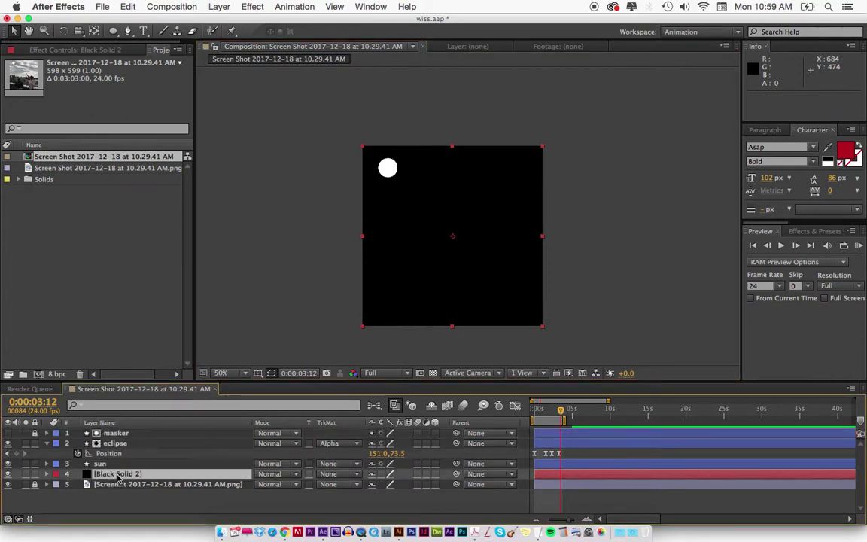
key(super+z)
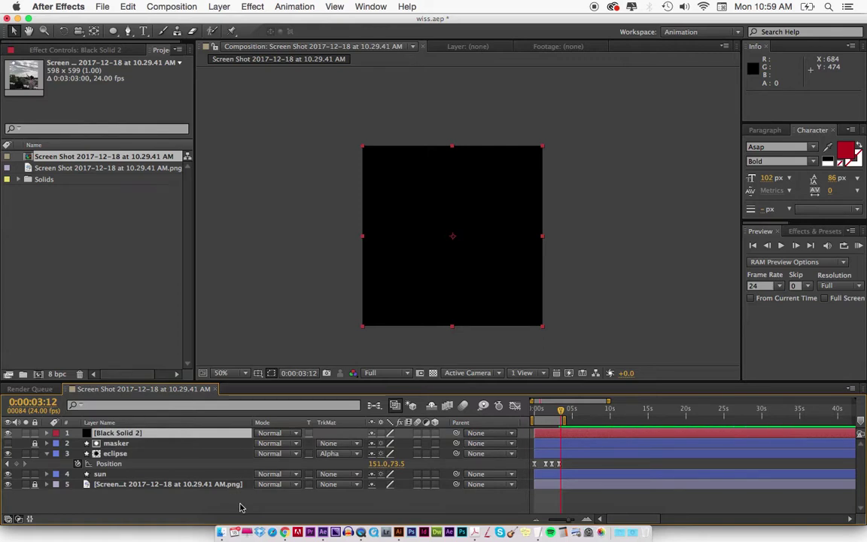
key(super+shift+bracketleft)
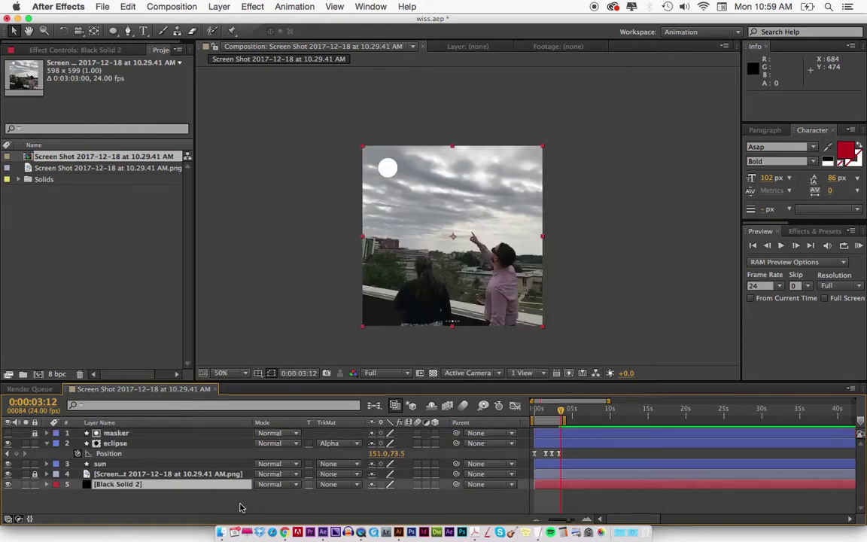
key(super+bracketright)
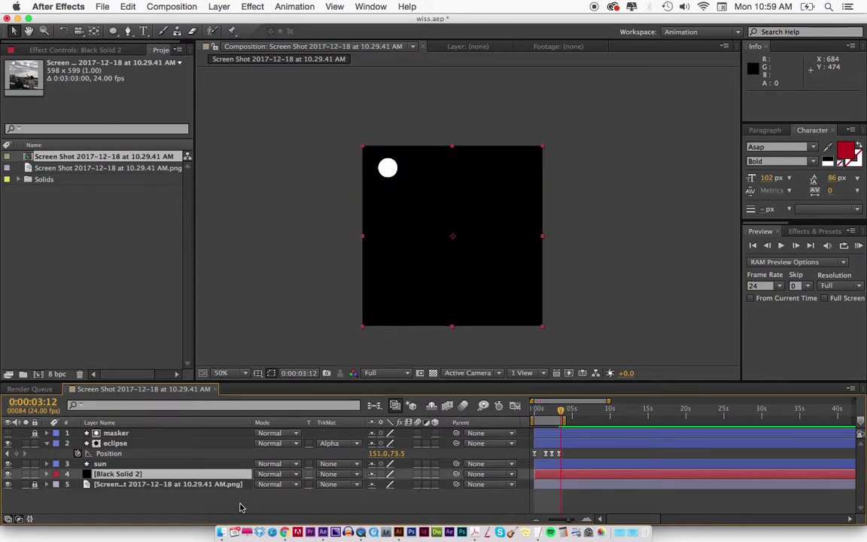
- Add an Opacity keyframe of 0% to the black solid at 0:00:00:00
key(equal)
key(equal)
key(equal)
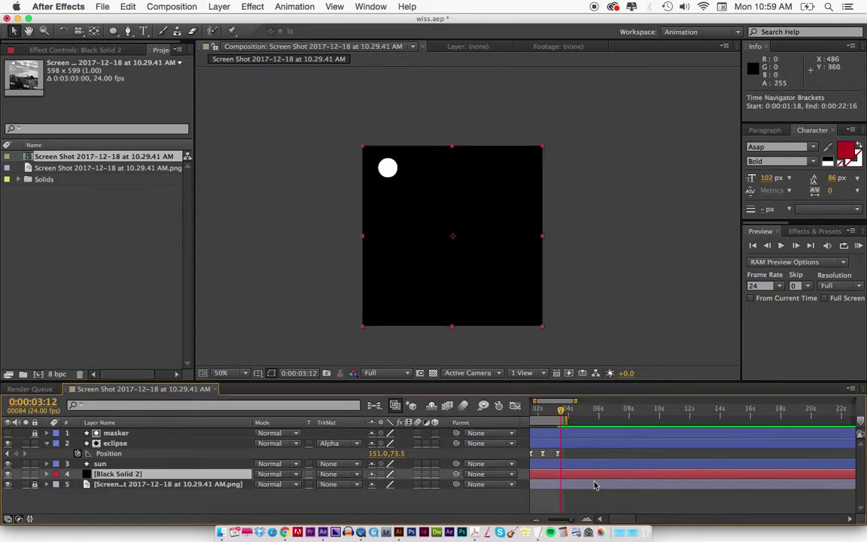
scroll(594, 484, left, 3)
drag(561, 410, 530, 412)
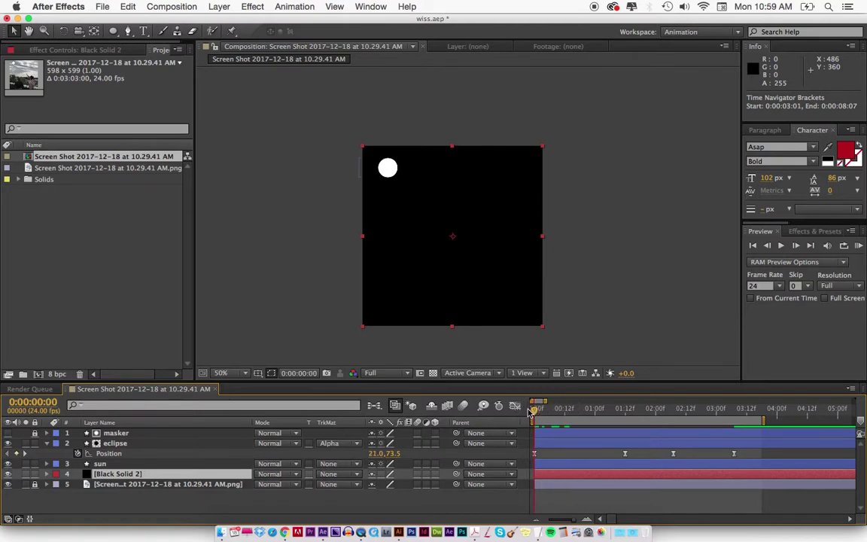
key(alt+shift+t)
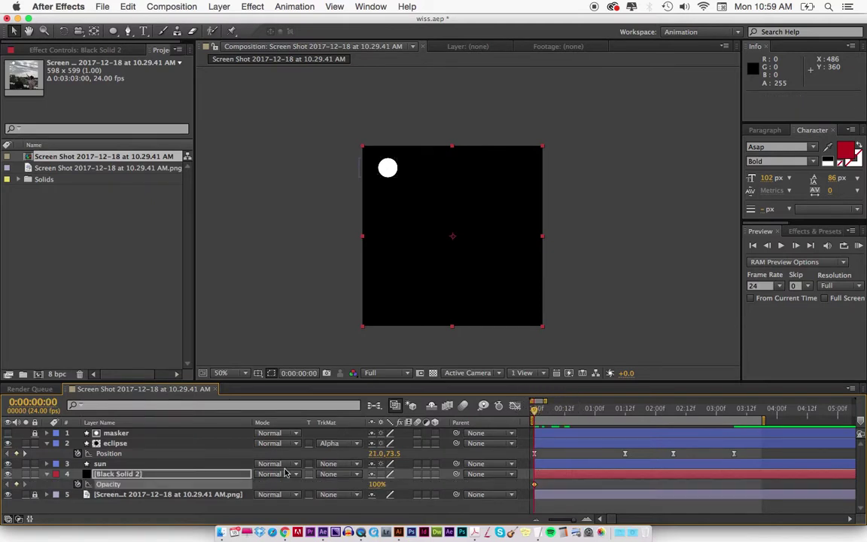
drag(380, 489, 163, 491)
- Set the black solid's Opacity to 80% at 0:00:01:12, aligned with the eclipse's second Position keyframe
key(k)
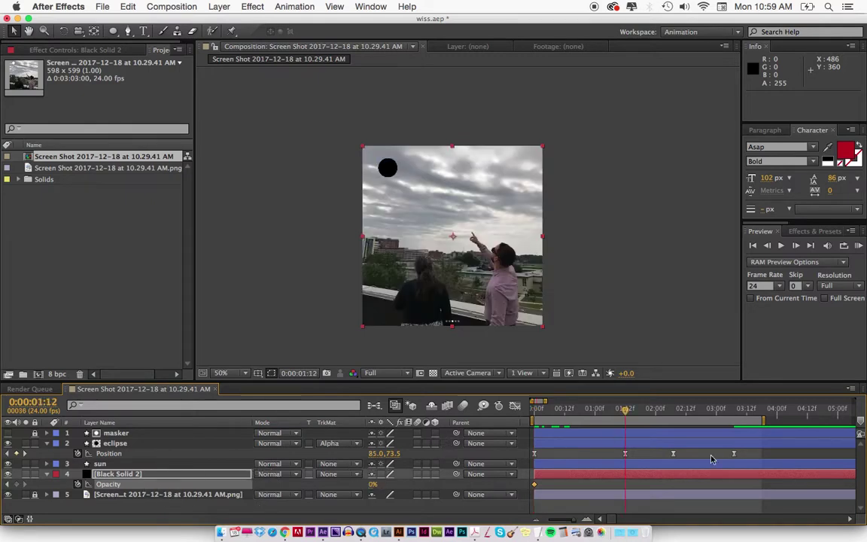
key(k)
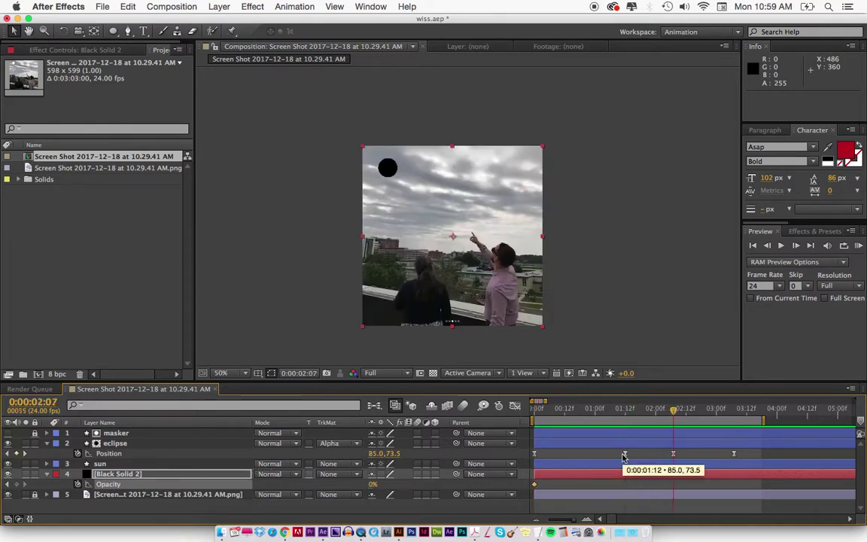
key(k)
key(j)
key(j)
key(j)
key(k)
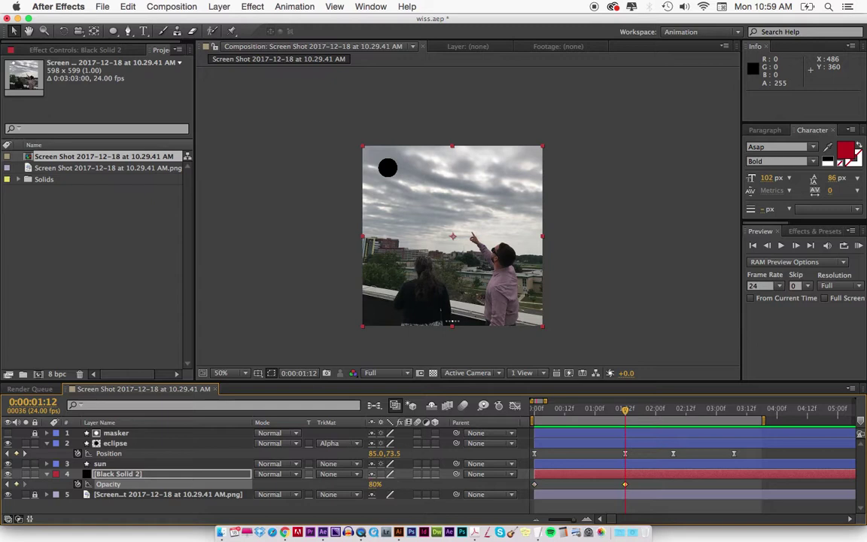
key(Return)
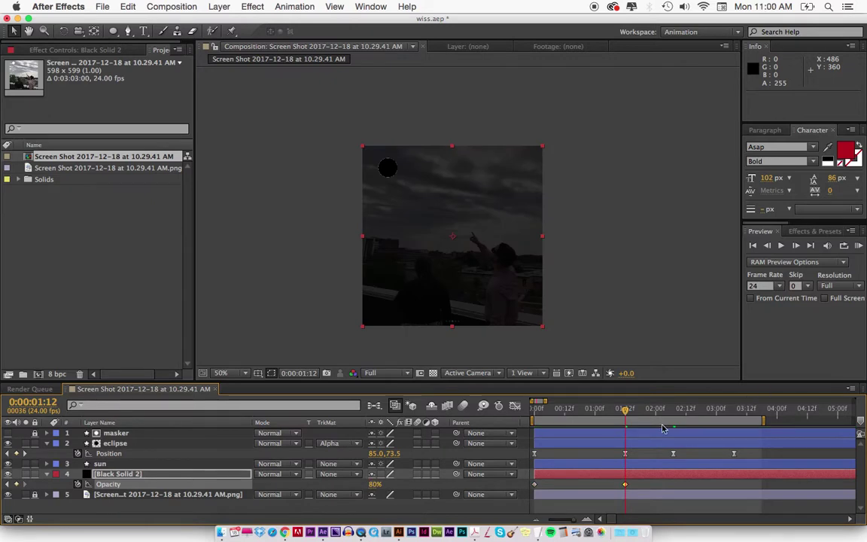
- Keyframe the black solid's Opacity at 80% at 0:00:02:07 and 0% at 0:00:03:07, and preview the darkening
drag(627, 414, 673, 412)
key(k)
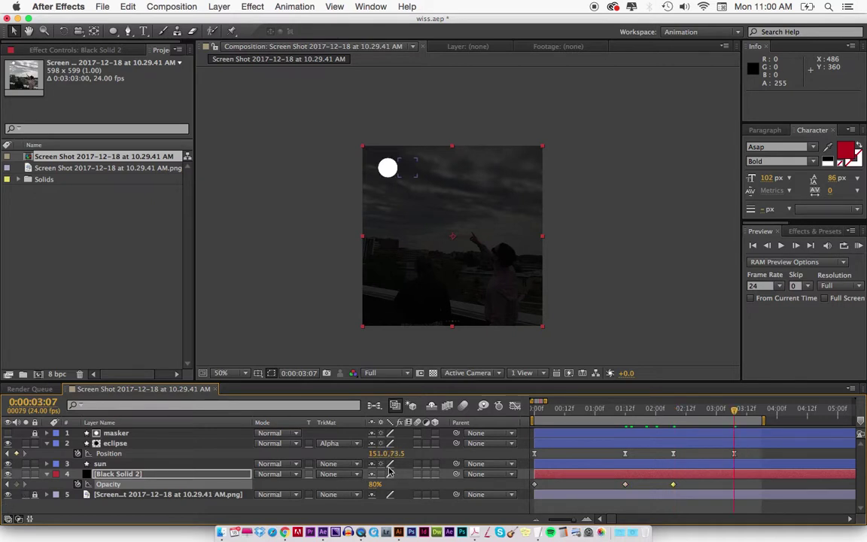
click(373, 484)
text(0)
key(Return)
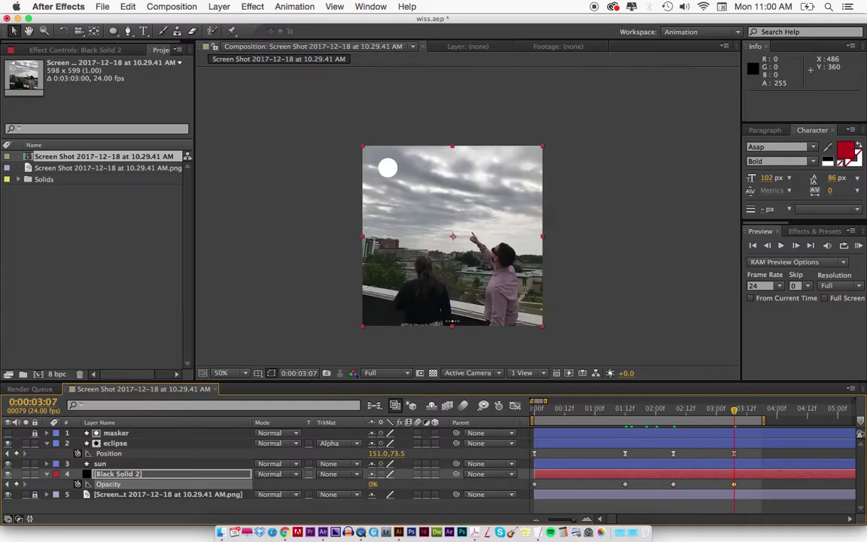
key(space)
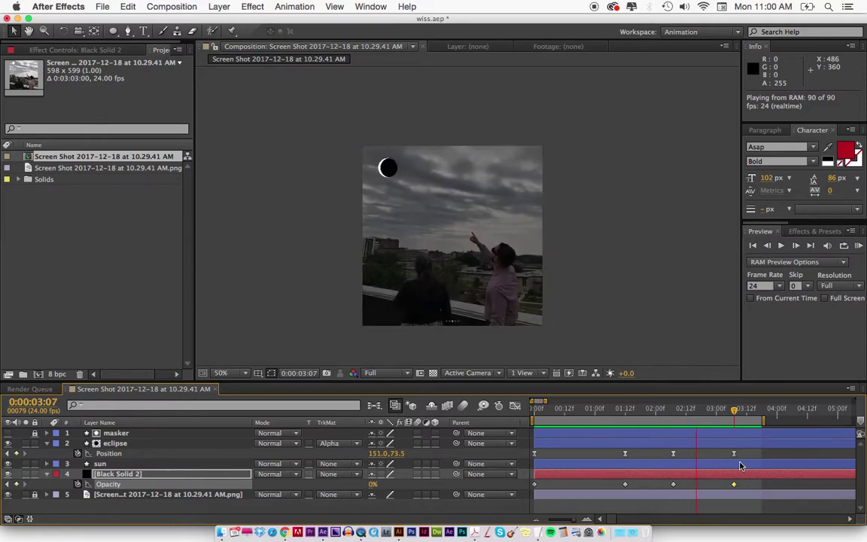
- Switch to Chrome, browse the Wiss & Company Instagram profile around its eclipse posts, and return to After Effects
key(space)
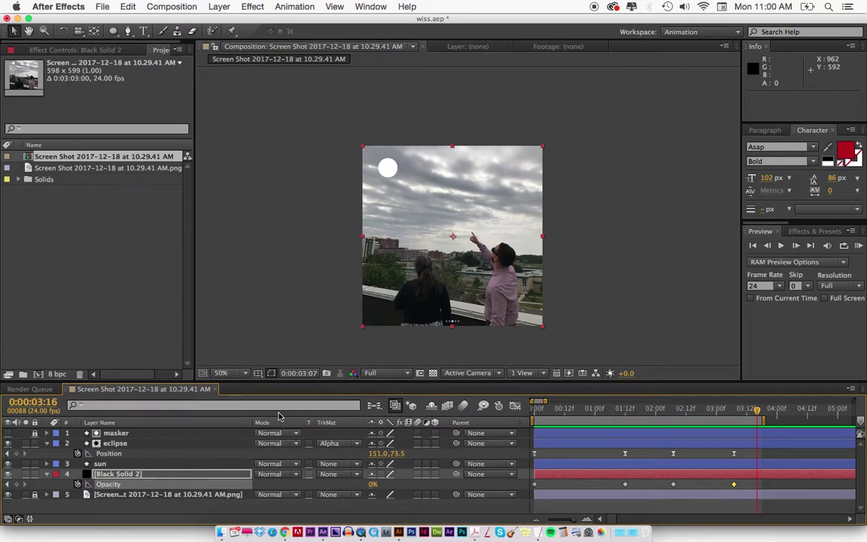
key(super+Tab)
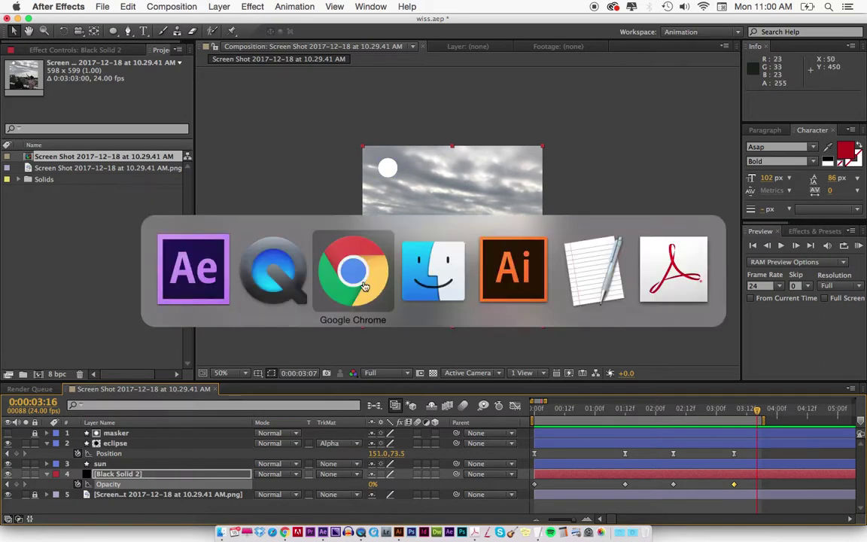
click(364, 286)
scroll(128, 301, down, 5)
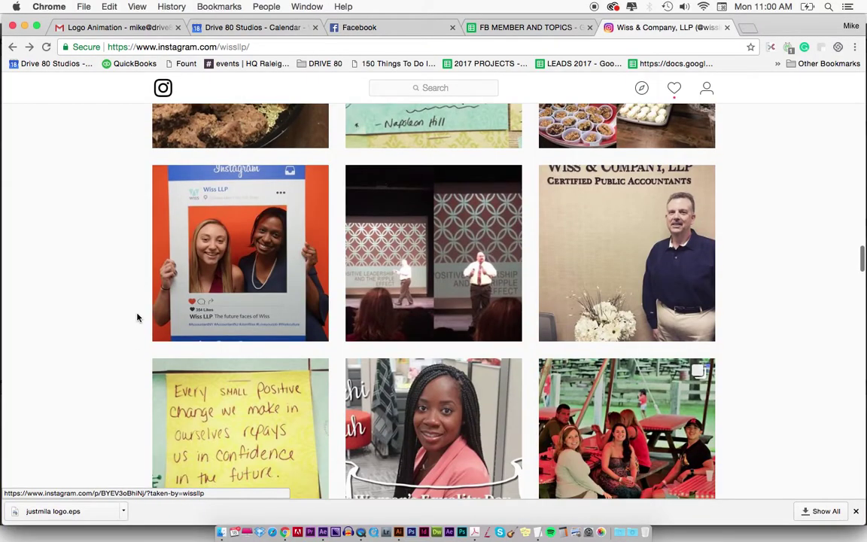
scroll(137, 317, down, 5)
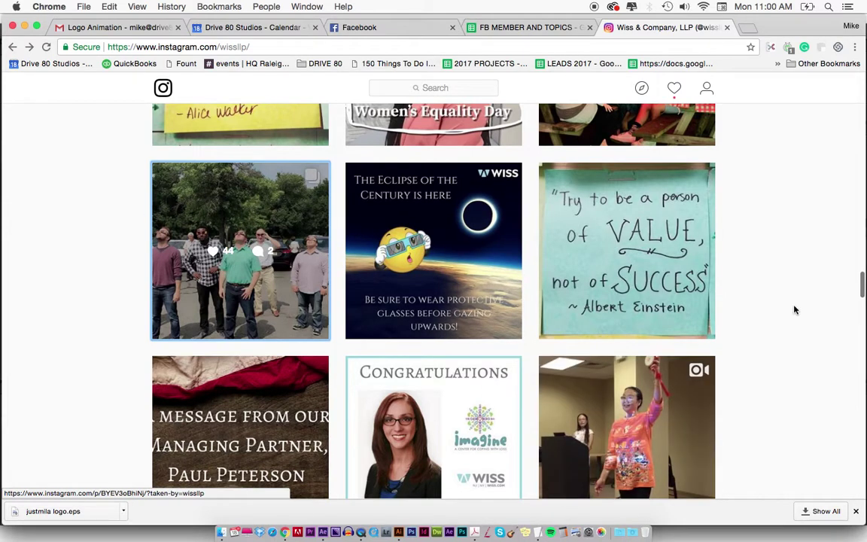
scroll(770, 263, down, 6)
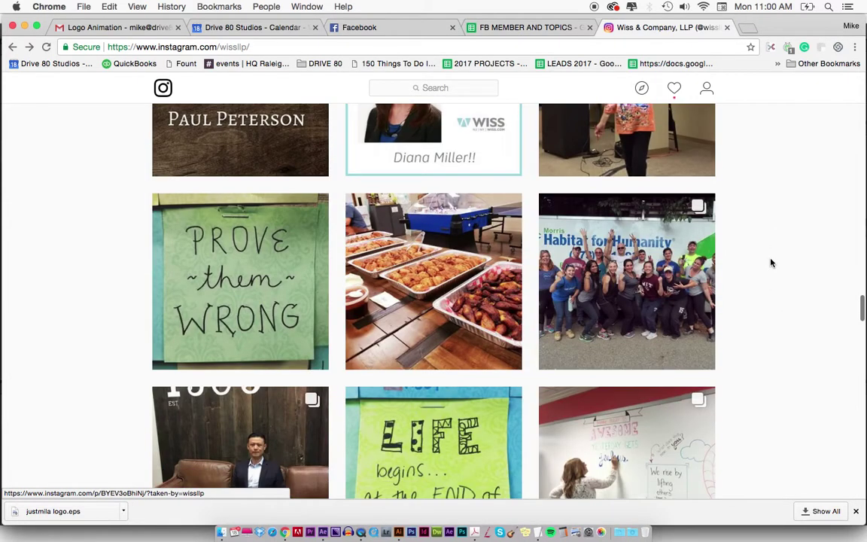
scroll(770, 263, up, 2)
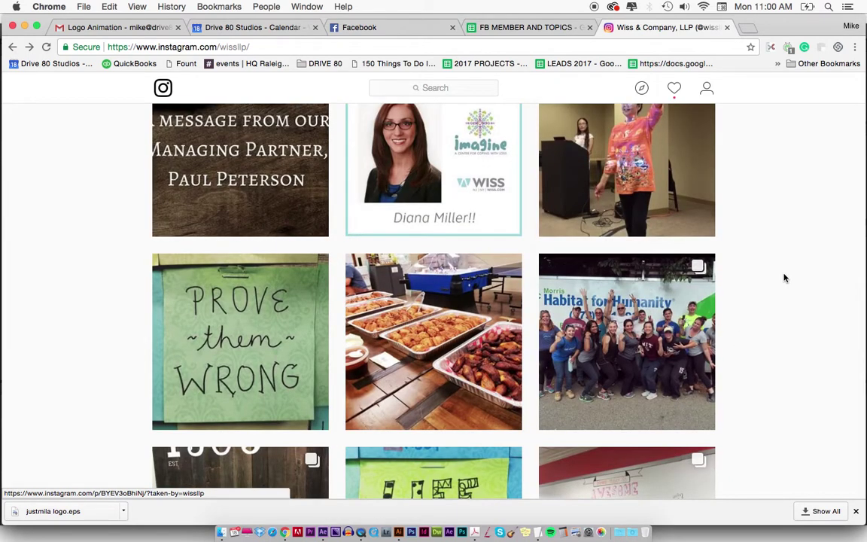
key(super+Tab)
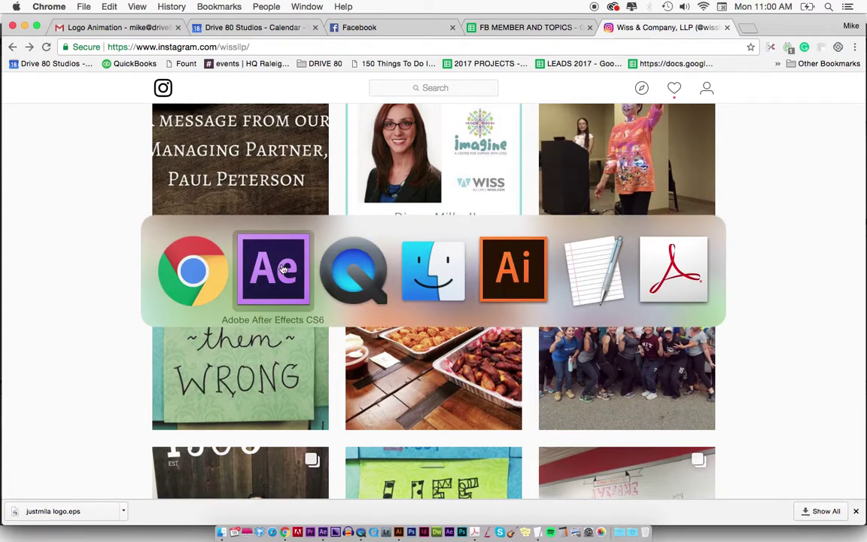
click(283, 269)
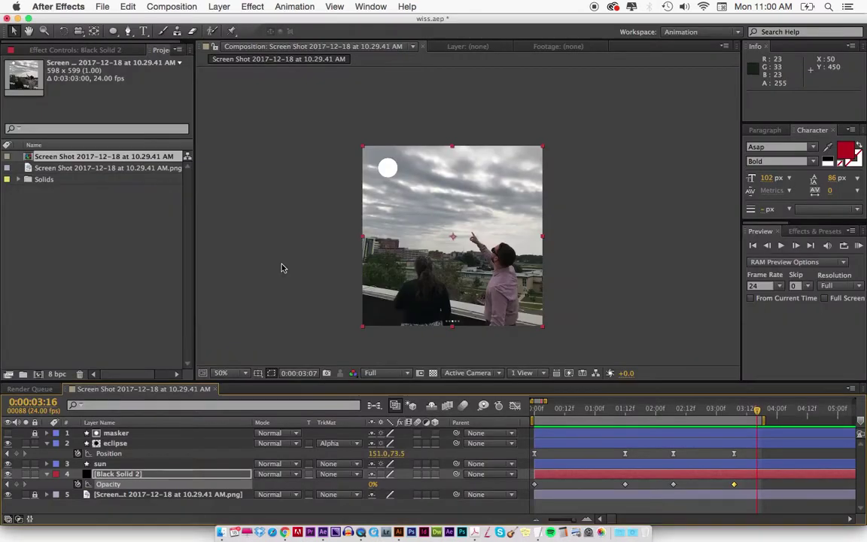
- Select the sun layer at 0:00:01:12 and search the effects for "blur"
click(591, 409)
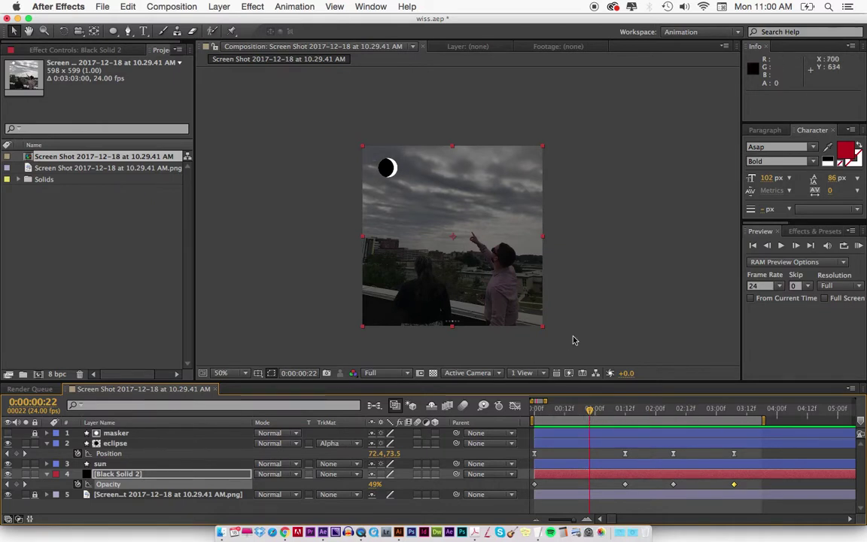
click(624, 412)
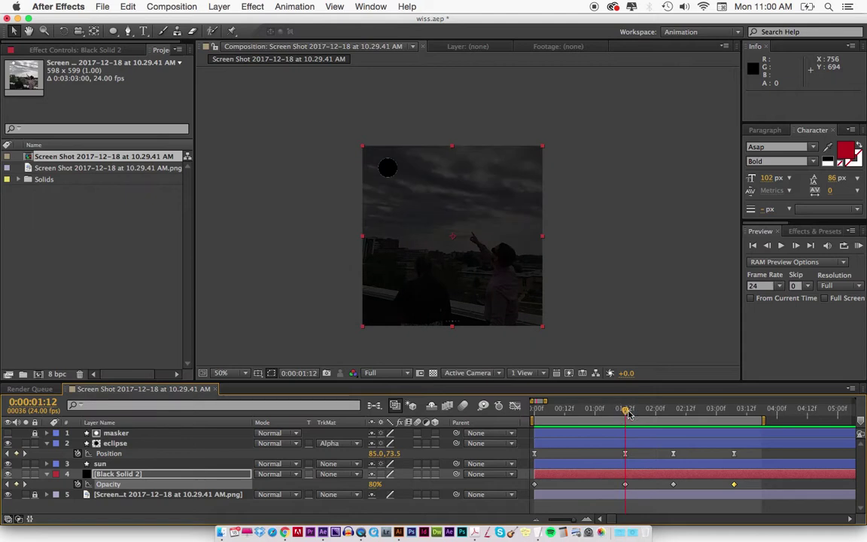
key(super+shift+a)
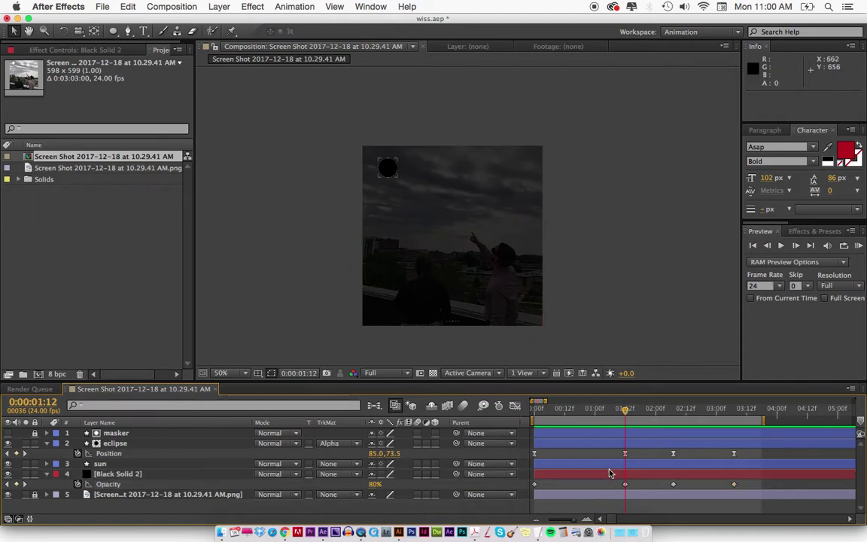
click(623, 474)
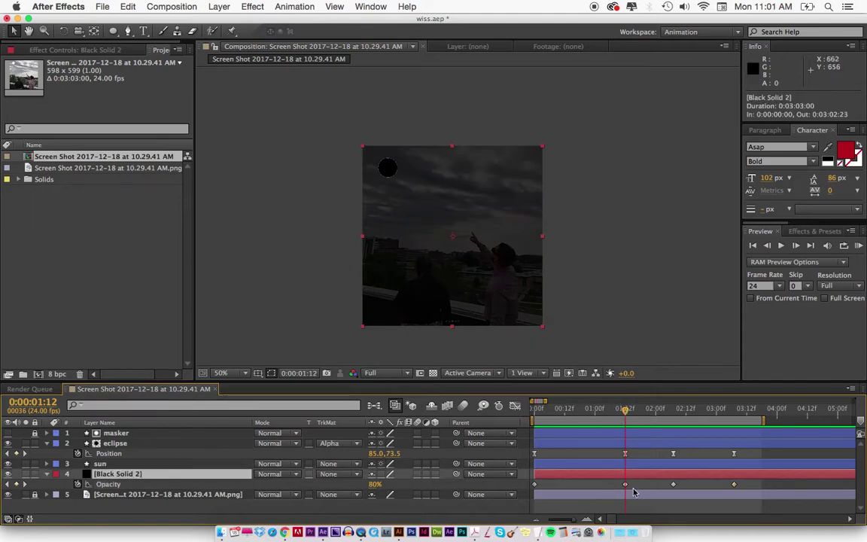
click(629, 464)
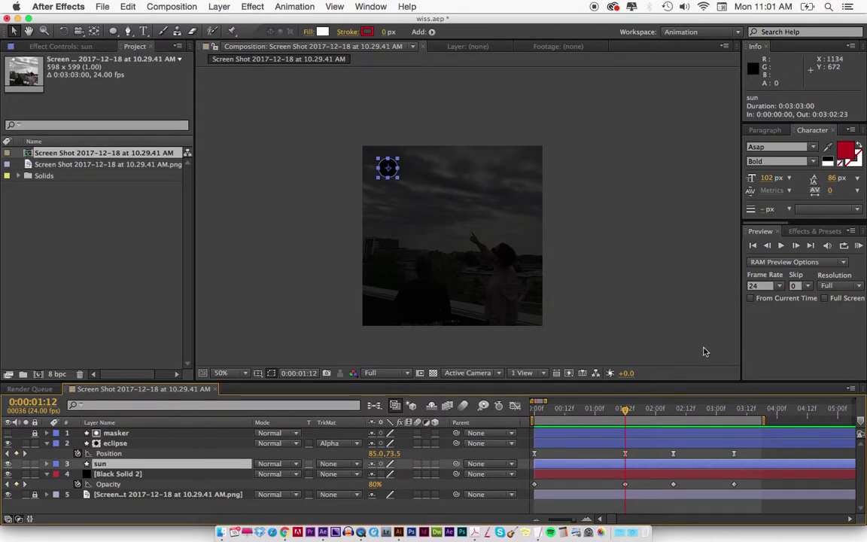
click(809, 231)
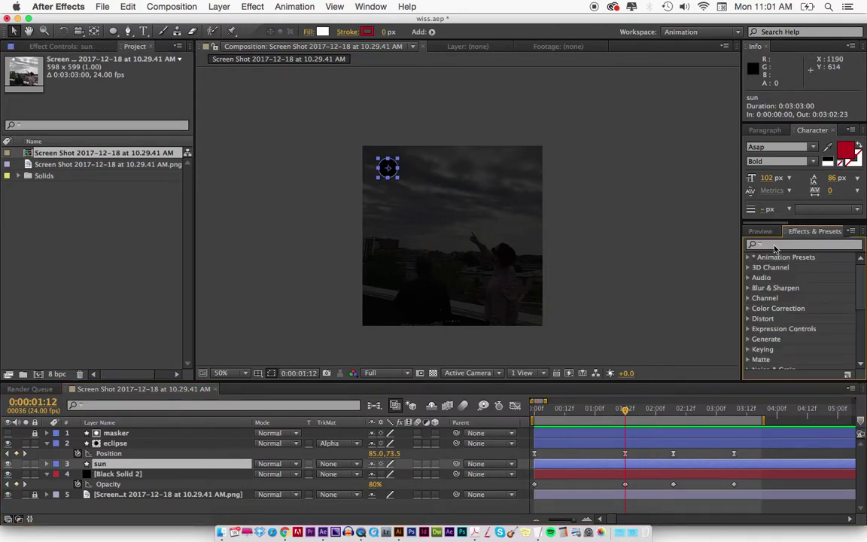
click(780, 245)
text(blur)
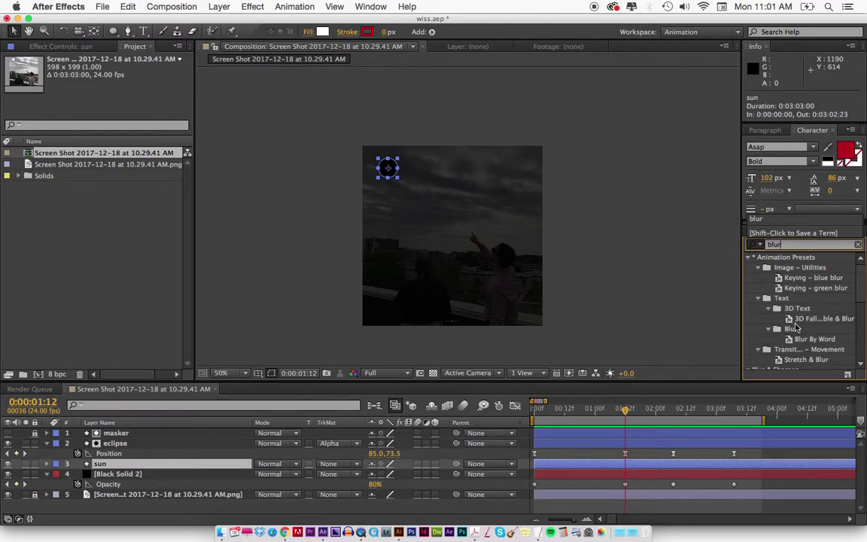
scroll(795, 326, down, 10)
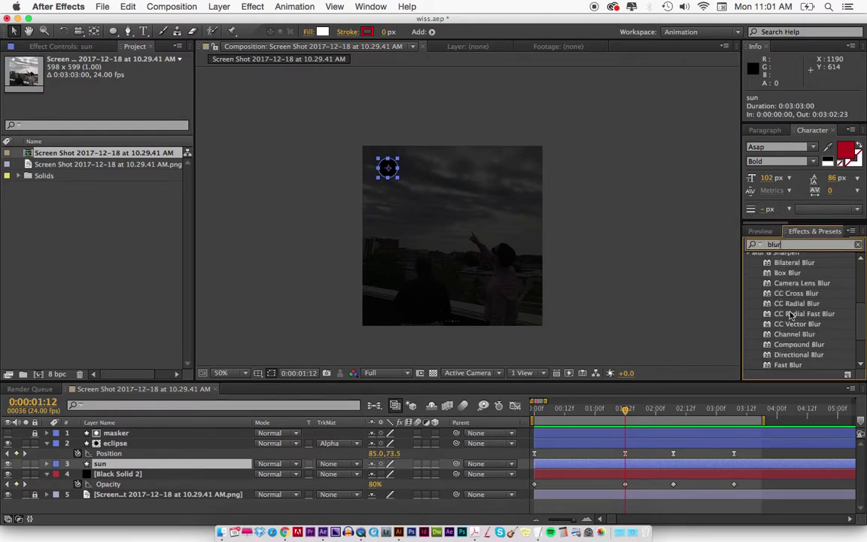
- Try CC Radial Blur with an Amount of 41 on the sun layer, and remove the effect
double_click(795, 303)
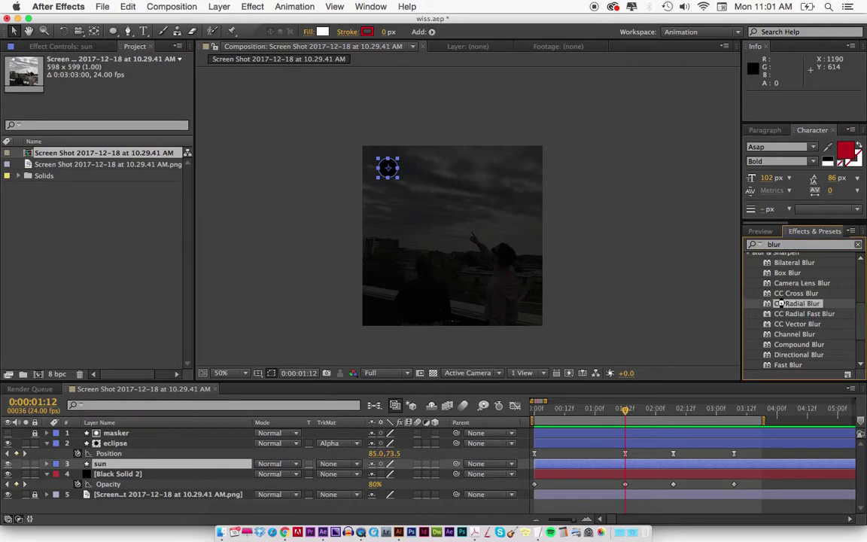
drag(112, 91, 135, 93)
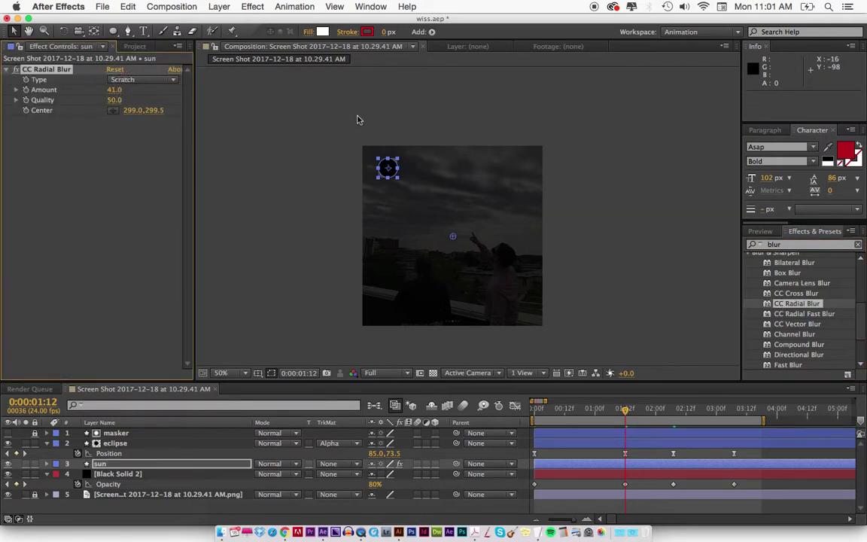
scroll(358, 121, up, 2)
key(space)
drag(288, 156, 538, 306)
key(v)
click(47, 70)
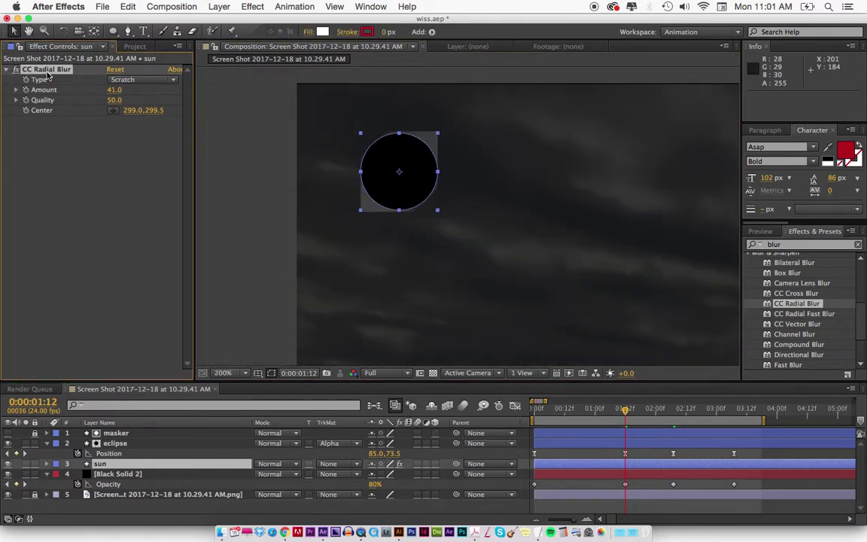
key(Delete)
- Apply Fast Blur to the sun layer and keyframe its Blurriness at 34 at 0:00:01:12
scroll(787, 339, down, 1)
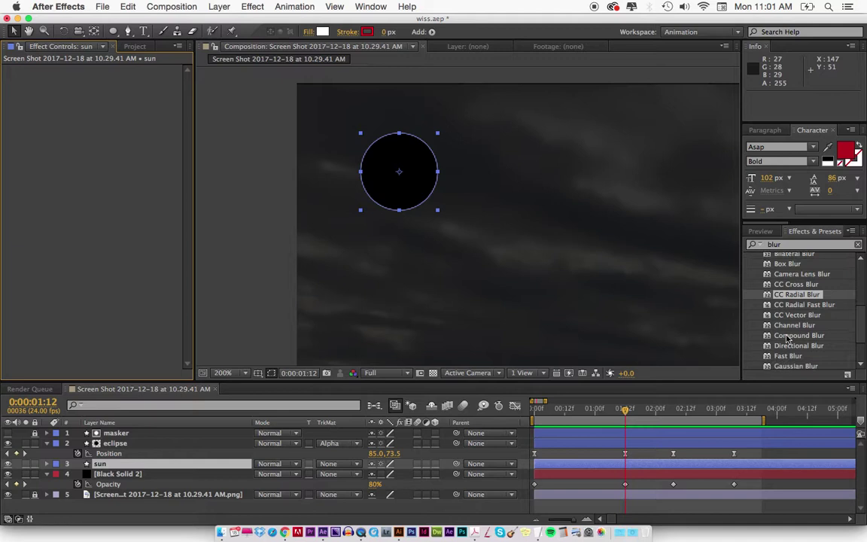
drag(787, 356, 159, 137)
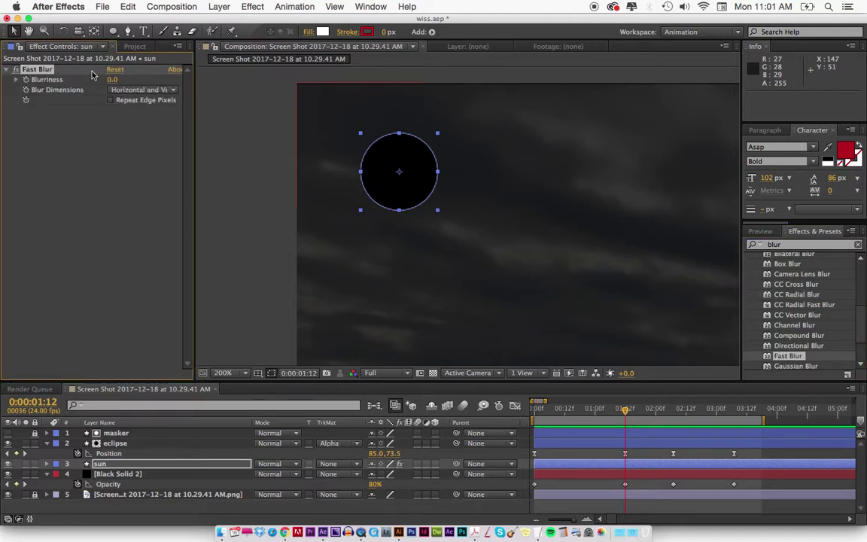
drag(113, 82, 131, 80)
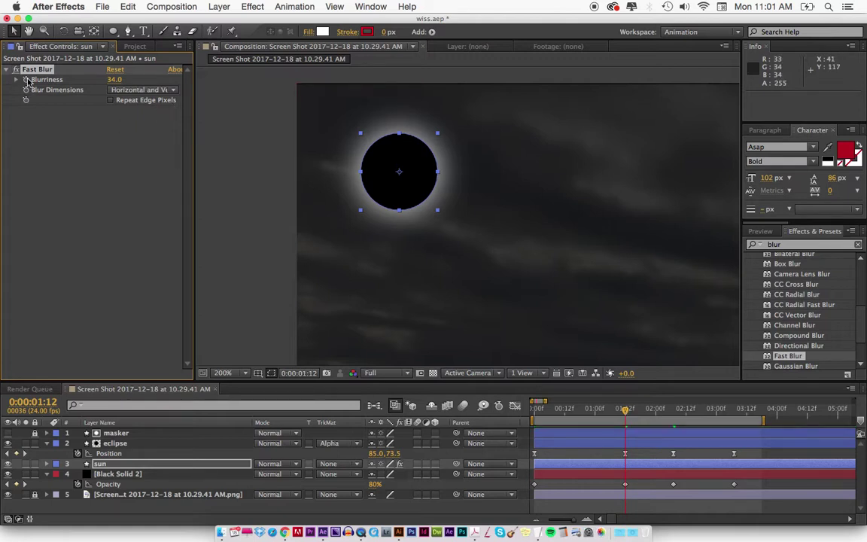
key(u)
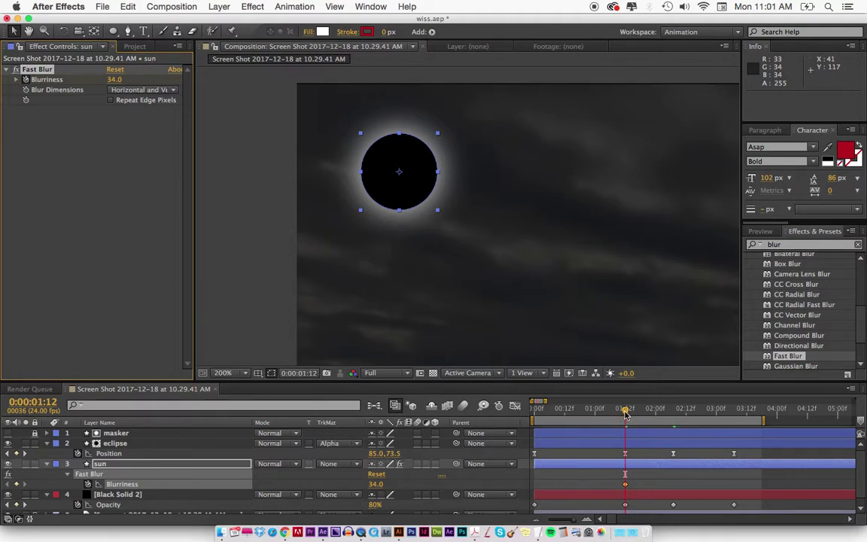
- Keyframe the sun's Blurriness at 34 at 0:00:02:07 and 0 at 0:00:03:07, aligned with the eclipse's Position keyframes
drag(623, 411, 673, 409)
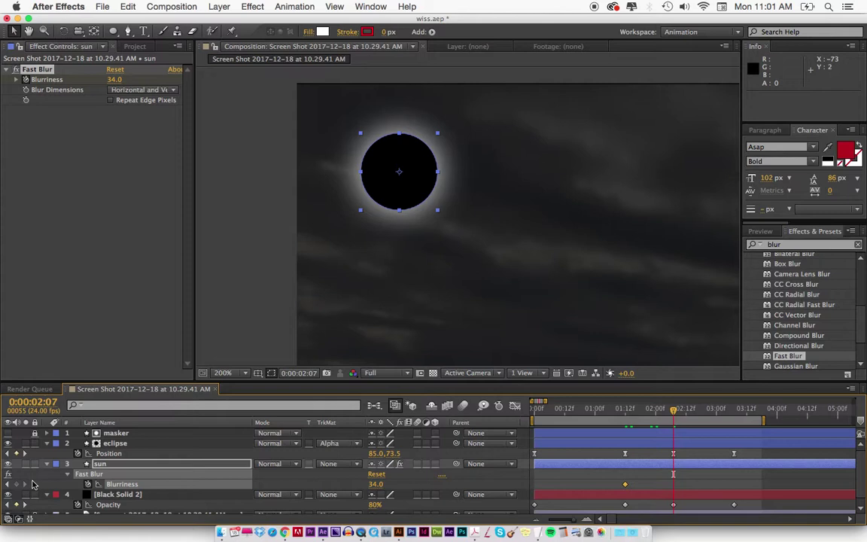
drag(675, 408, 733, 413)
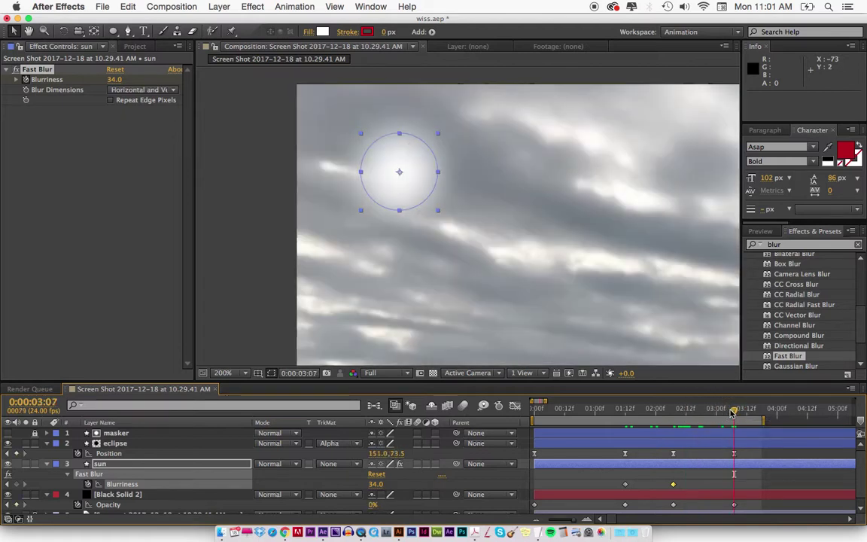
click(374, 483)
text(0)
key(Return)
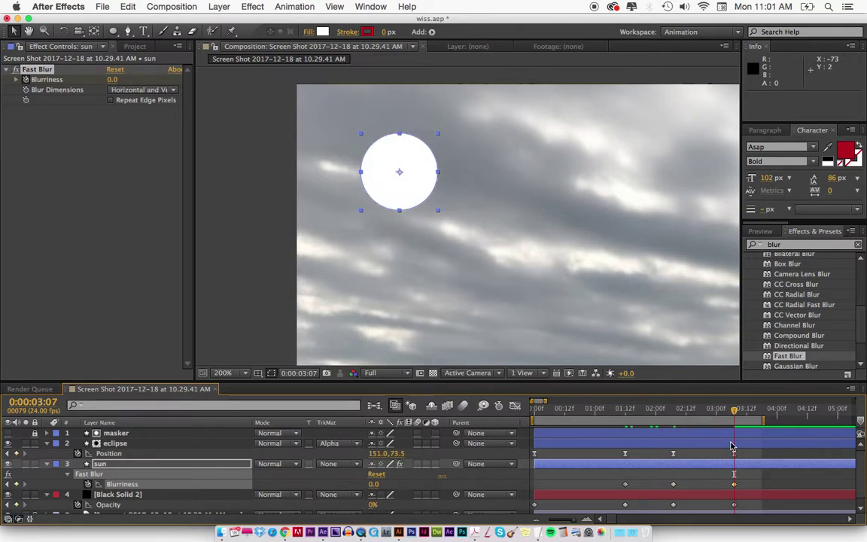
- Copy the sun's Blurriness keyframe of 0 from 0:00:03:07 to 0:00:00:00
click(754, 465)
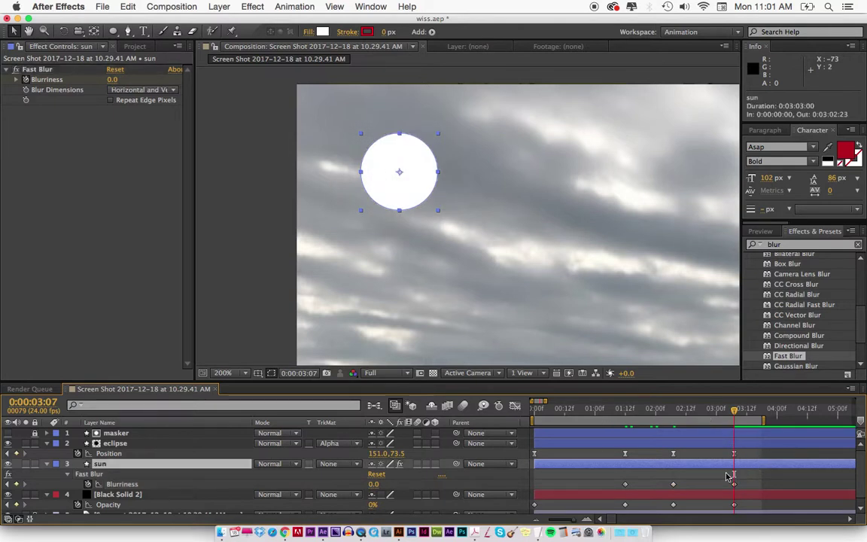
drag(726, 475, 740, 487)
key(super+c)
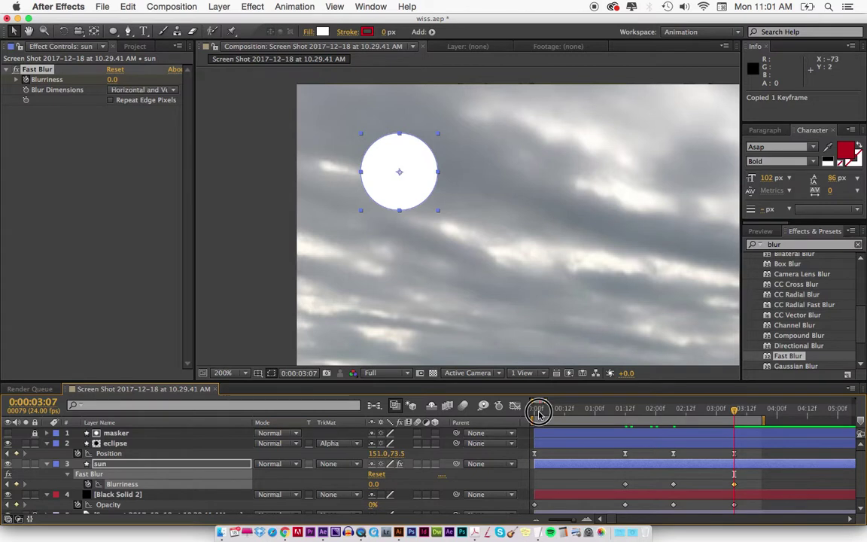
click(531, 410)
key(super+v)
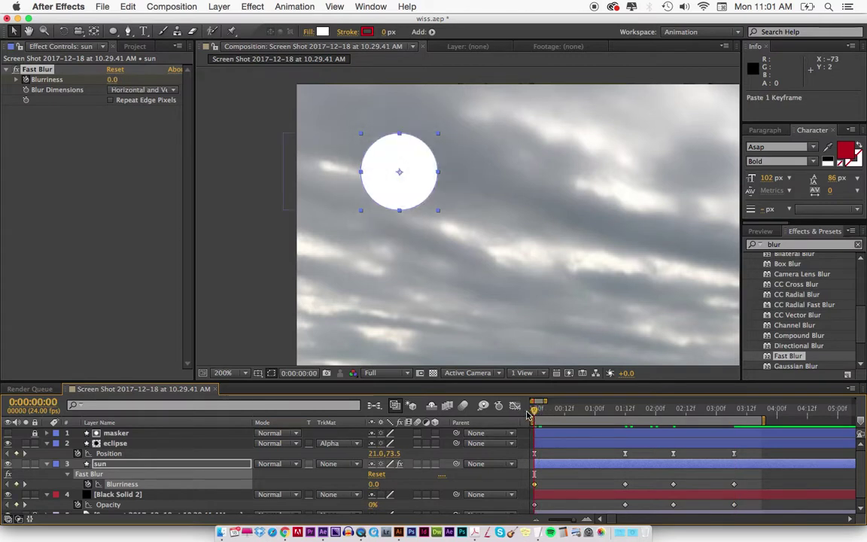
- Preview the eclipse with the animated sun blur and recentre the composition in the viewer
key(comma)
key(comma)
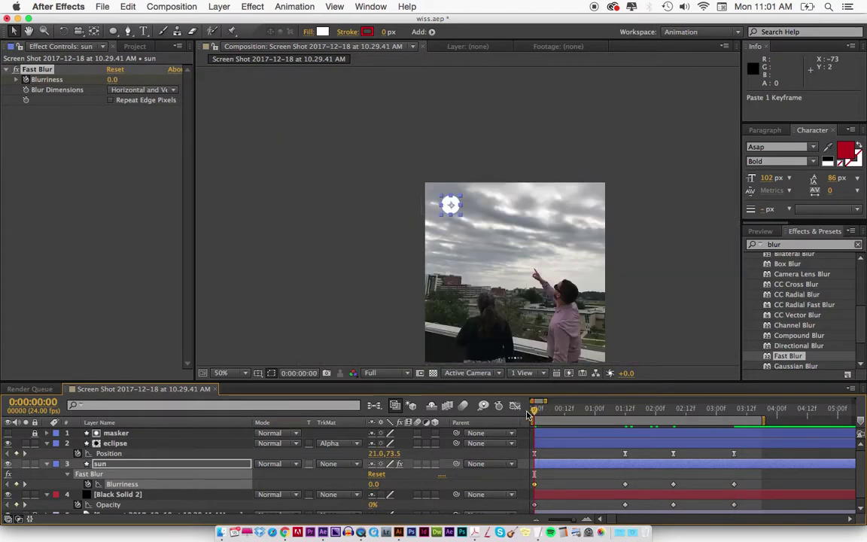
key(KP_0)
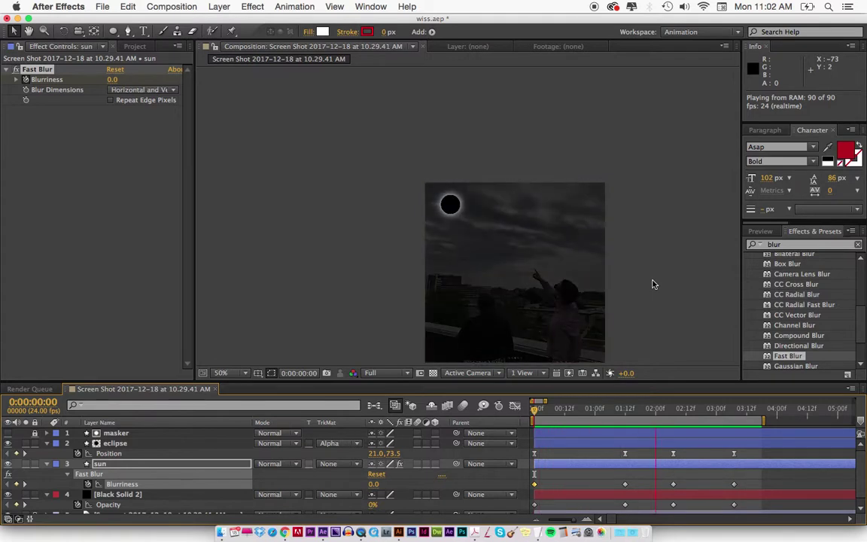
key(space)
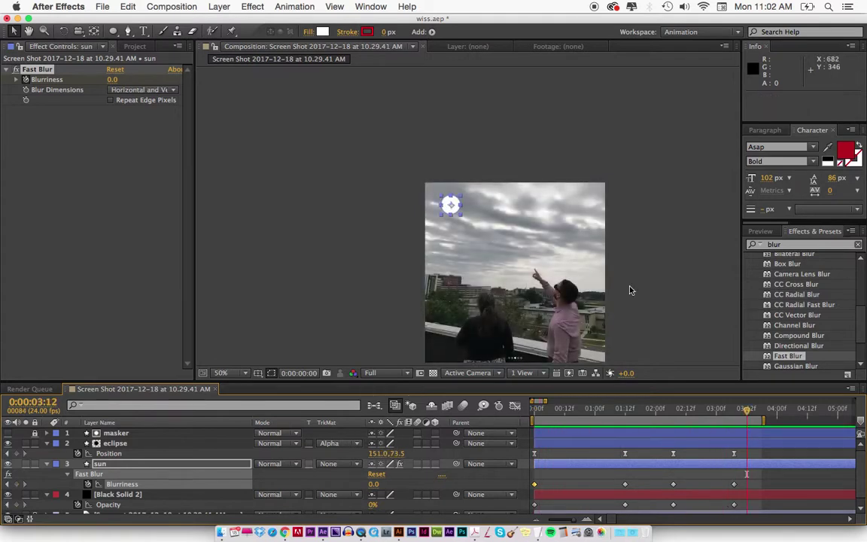
key(h)
drag(613, 288, 573, 256)
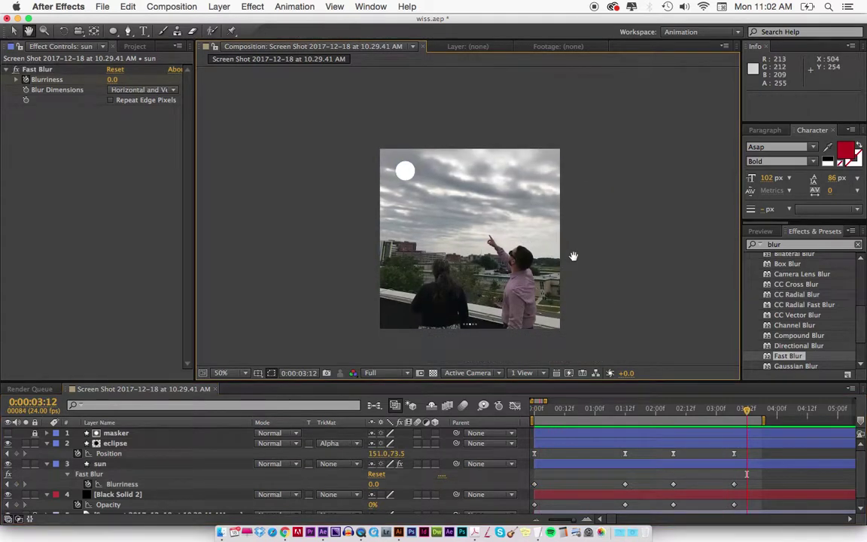